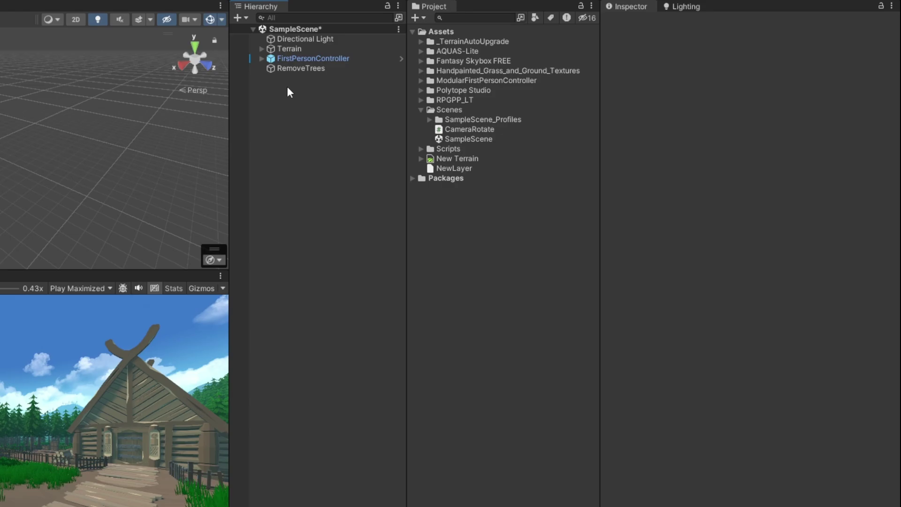
Step: Add a Post-process Volume object to the scene and create a new profile for it
{"action": "right_click", "coordinate": [278, 87]}
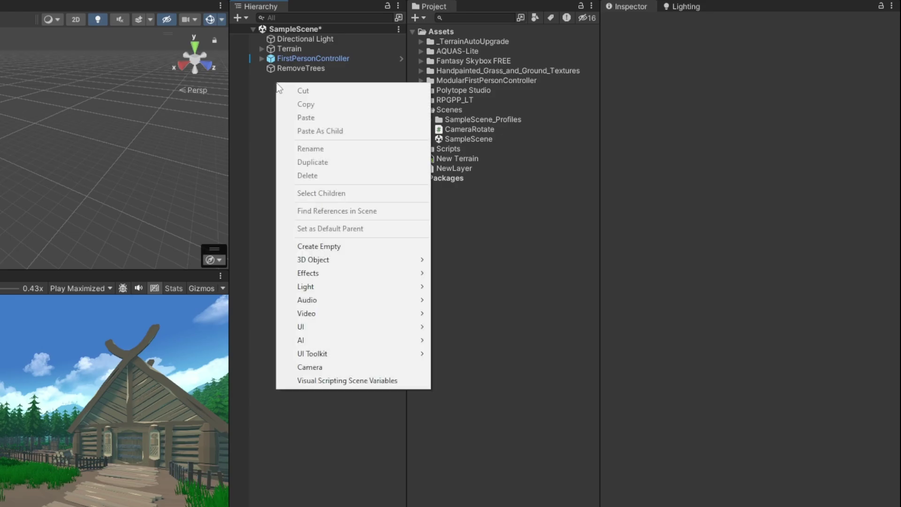
{"action": "mouse_move", "coordinate": [340, 263]}
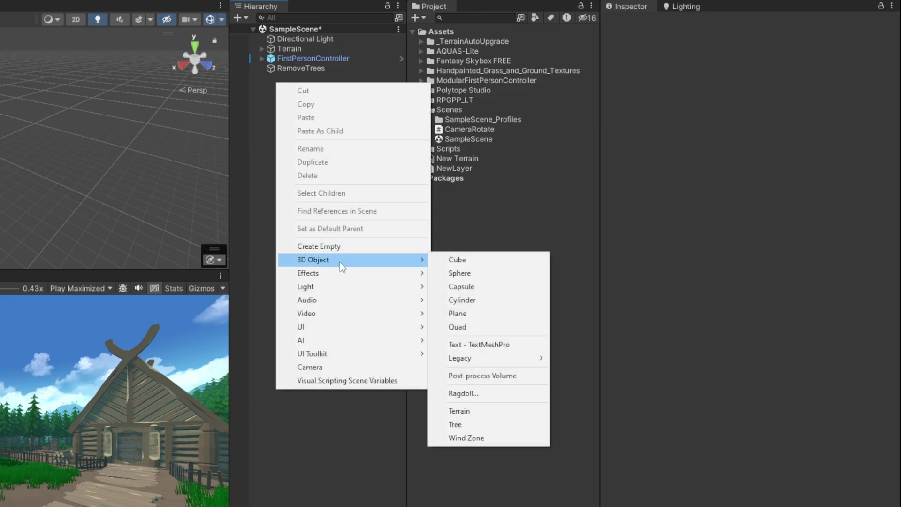
{"action": "left_click", "coordinate": [486, 375]}
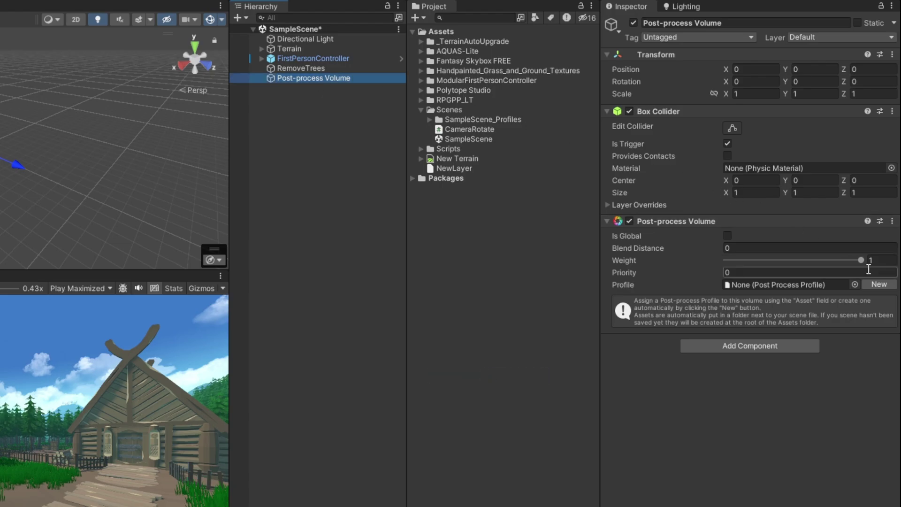
{"action": "left_click", "coordinate": [878, 284]}
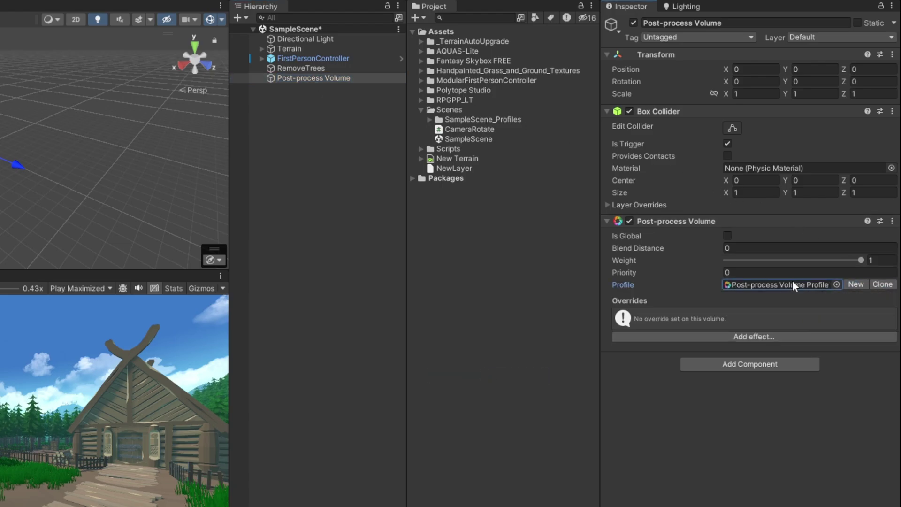
Step: Rename the new post-process profile in the SampleScene_Profiles folder to GlobalVolume
{"action": "left_click", "coordinate": [503, 128]}
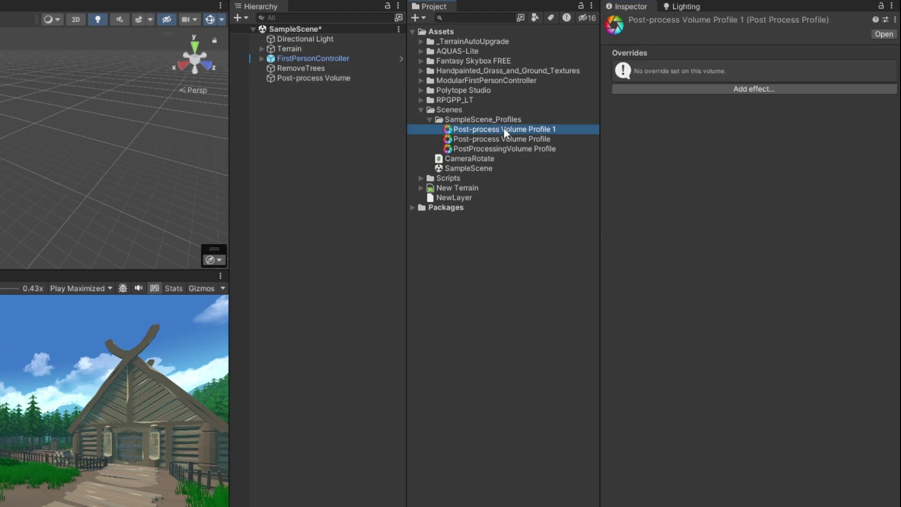
{"action": "type", "text": "GlobalVolume"}
{"action": "key", "text": "Return"}
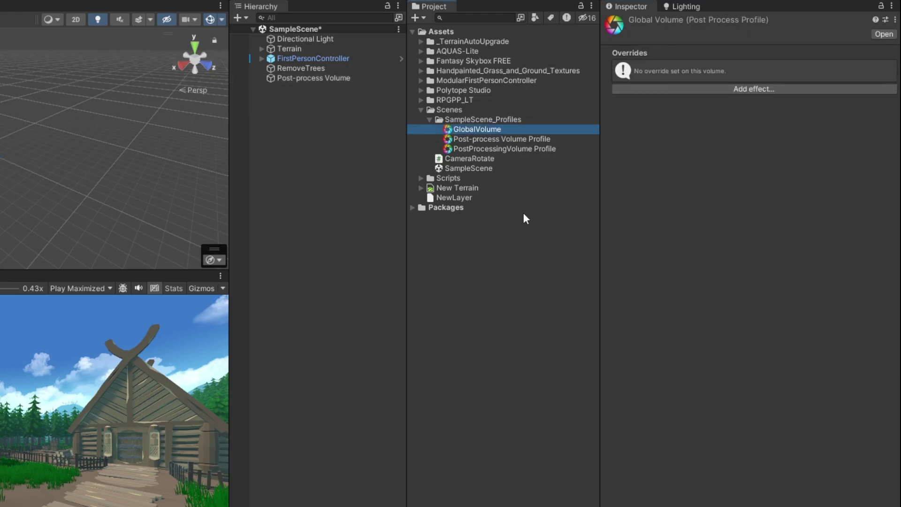
Step: Make the Post-process Volume global and assign the object to the Post Processing layer
{"action": "left_click", "coordinate": [319, 77]}
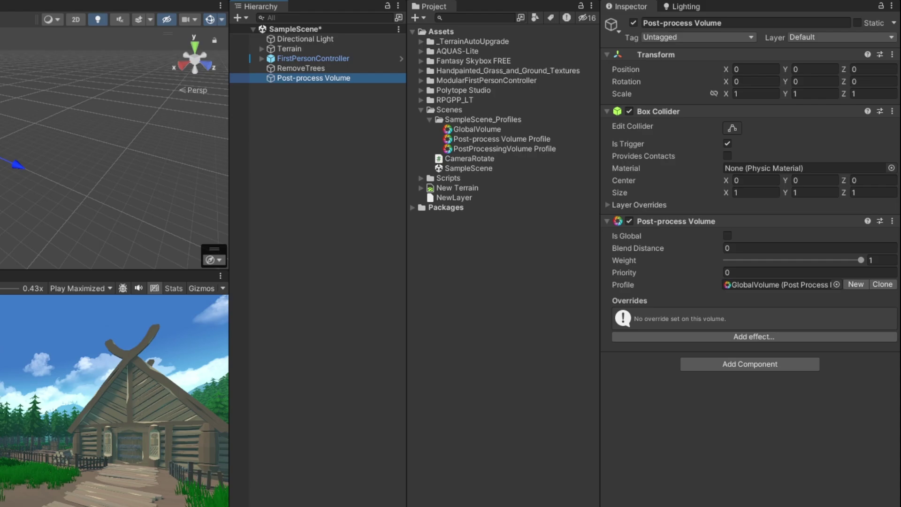
{"action": "left_click", "coordinate": [728, 236]}
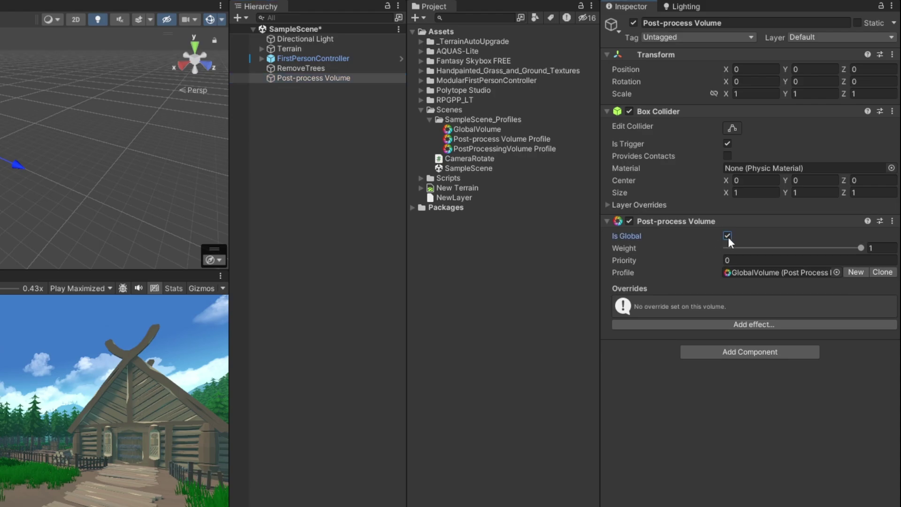
{"action": "left_click", "coordinate": [342, 79]}
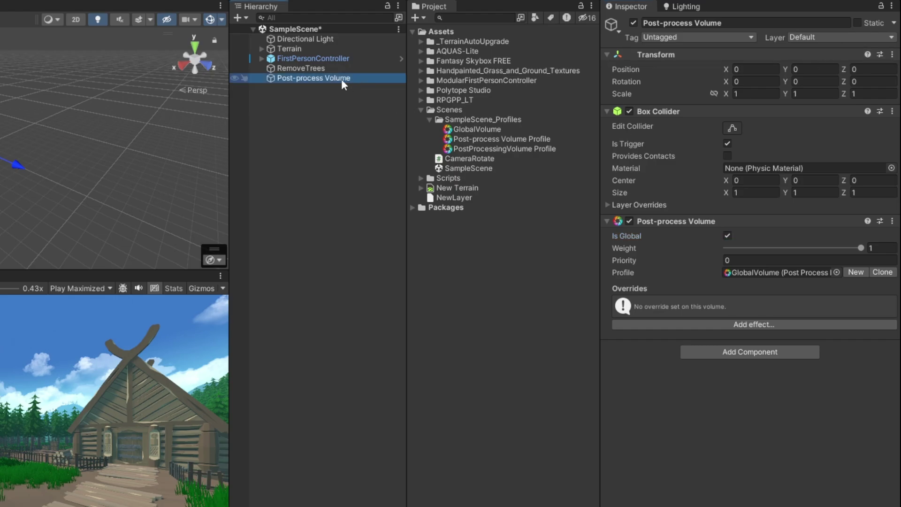
{"action": "left_click", "coordinate": [815, 38]}
{"action": "left_click", "coordinate": [832, 117]}
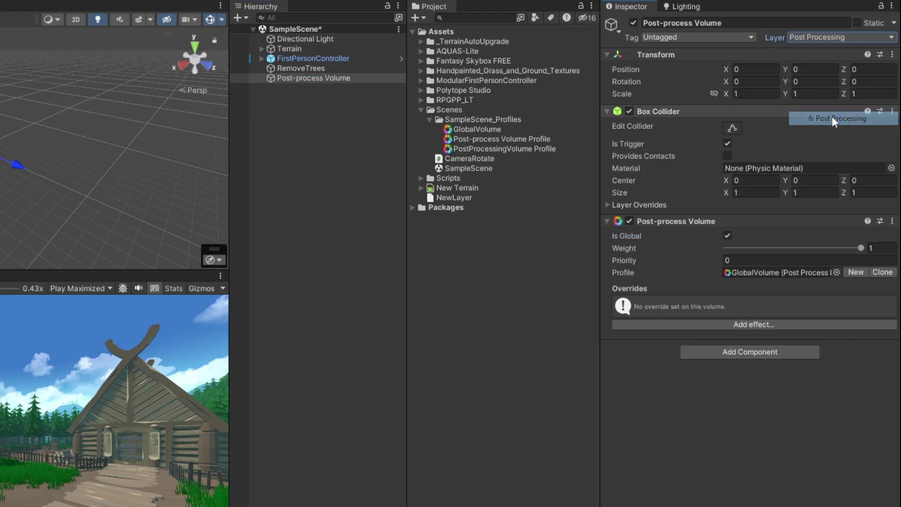
Step: Check the layer setting of the Post-process Layer component on the FirstPersonController's PlayerCamera
{"action": "left_click", "coordinate": [261, 58]}
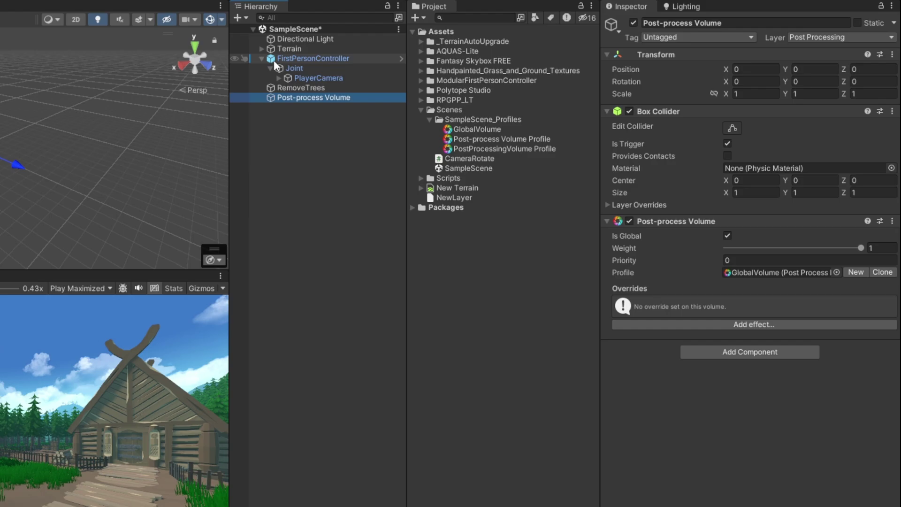
{"action": "left_click", "coordinate": [314, 78]}
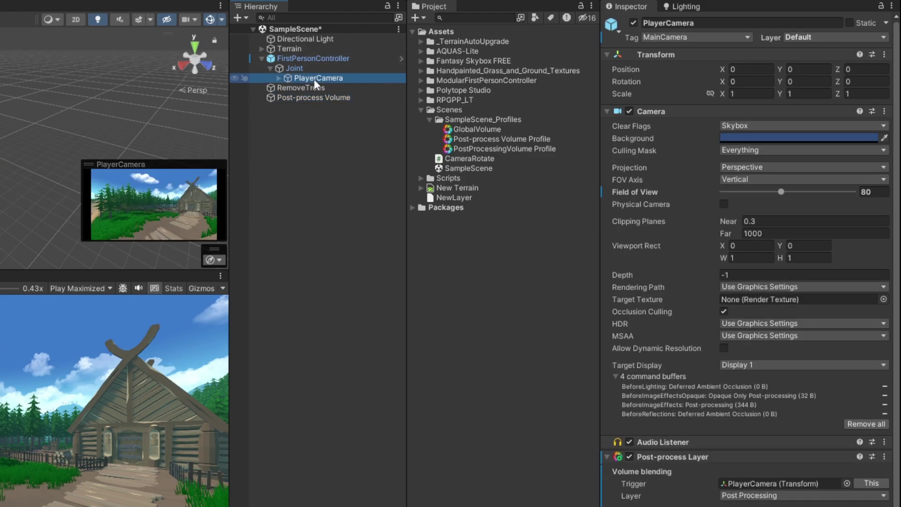
{"action": "scroll", "coordinate": [676, 253], "scroll_direction": "down", "scroll_amount": 2}
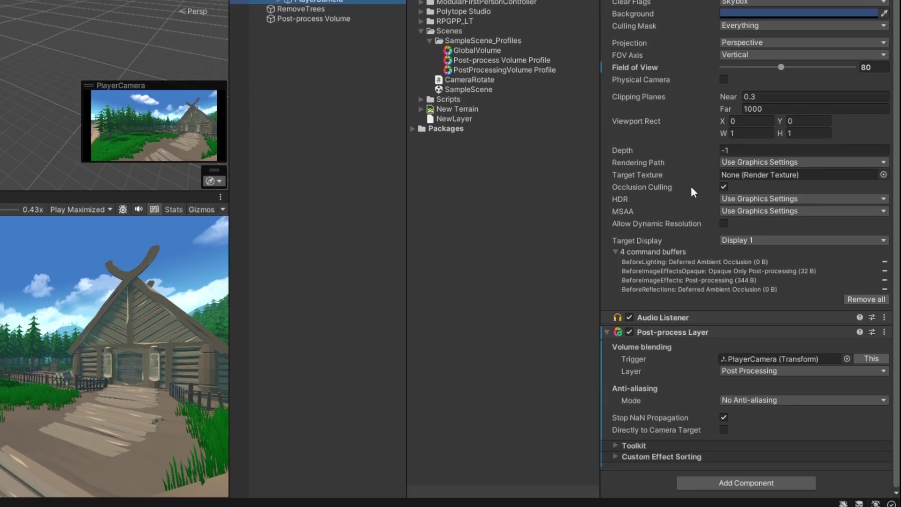
{"action": "left_click", "coordinate": [779, 371]}
Step: Add a Color Grading effect to the Post-process Volume and expand its settings
{"action": "left_click", "coordinate": [314, 18]}
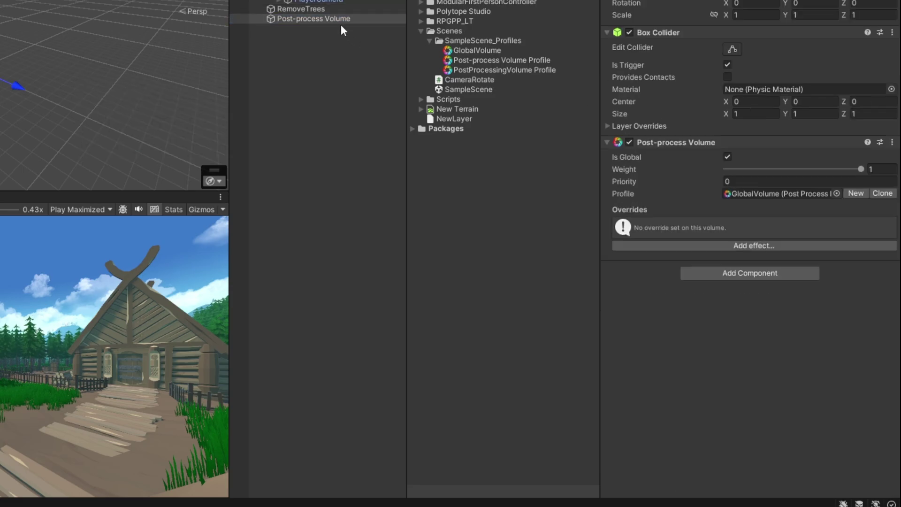
{"action": "left_click", "coordinate": [740, 245]}
{"action": "mouse_move", "coordinate": [760, 254]}
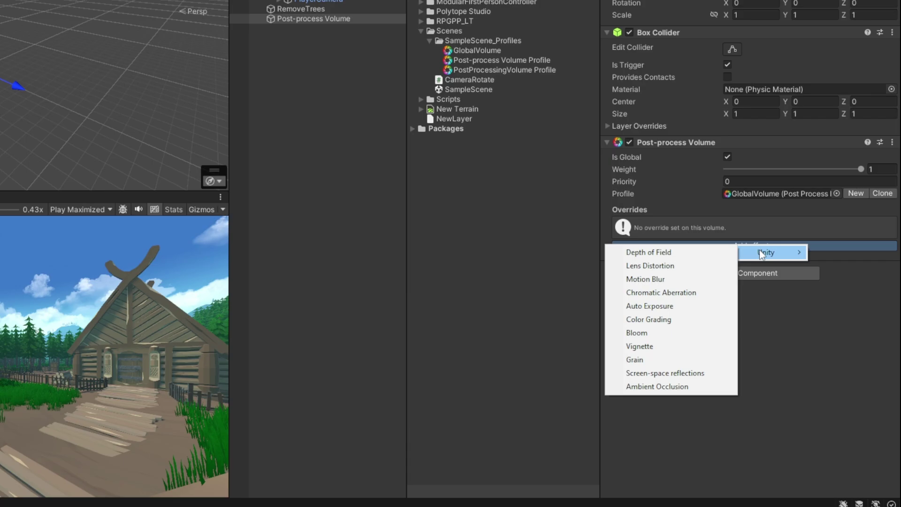
{"action": "left_click", "coordinate": [657, 318]}
{"action": "left_click", "coordinate": [615, 221]}
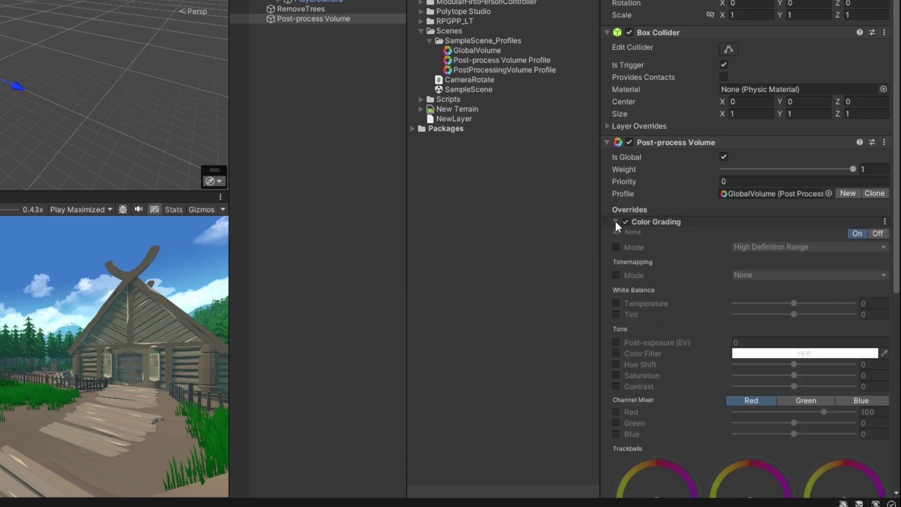
Step: Enable the Color Grading mode override at High Definition Range and set the tonemapping mode to ACES
{"action": "scroll", "coordinate": [700, 233], "scroll_direction": "down", "scroll_amount": 3}
{"action": "scroll", "coordinate": [700, 233], "scroll_direction": "down", "scroll_amount": 2}
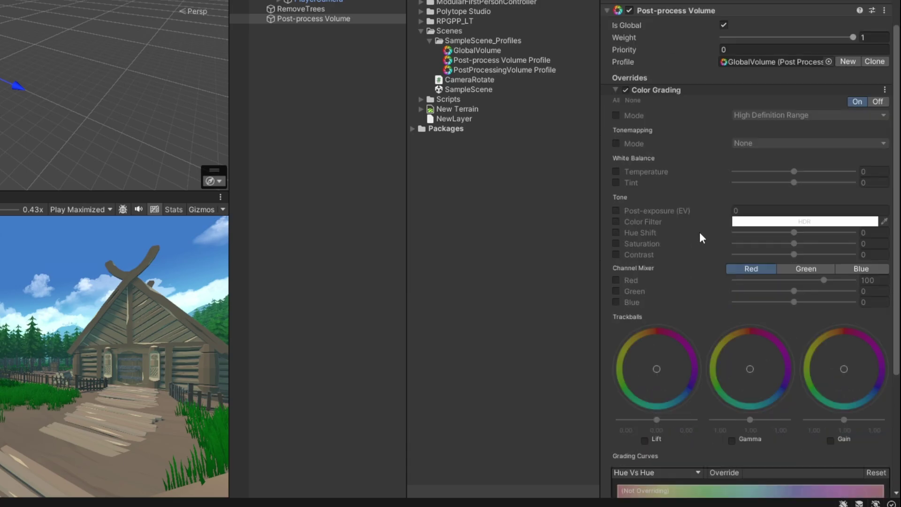
{"action": "left_click", "coordinate": [616, 115]}
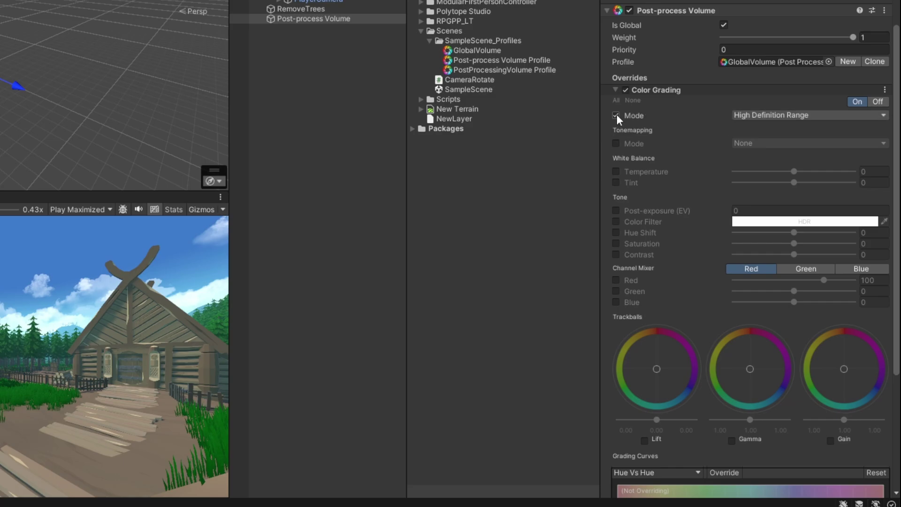
{"action": "left_click", "coordinate": [616, 143]}
{"action": "left_click", "coordinate": [756, 144]}
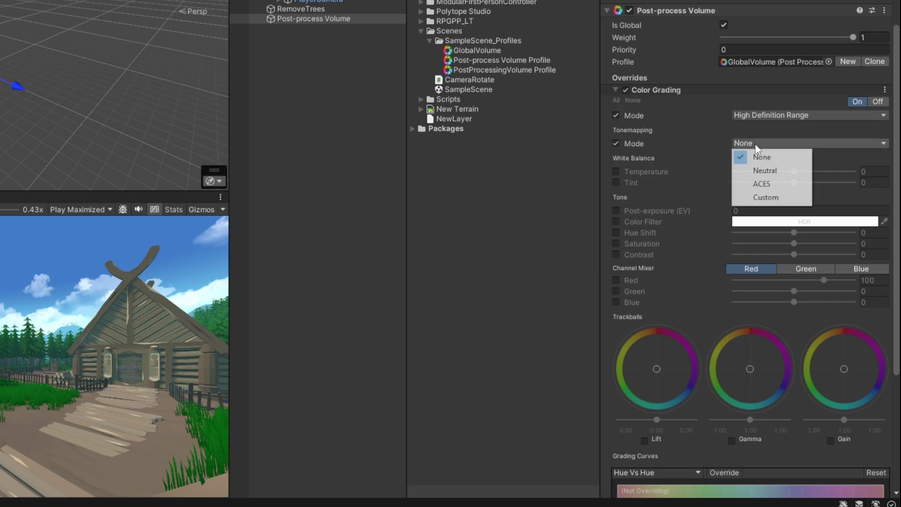
{"action": "left_click", "coordinate": [795, 237]}
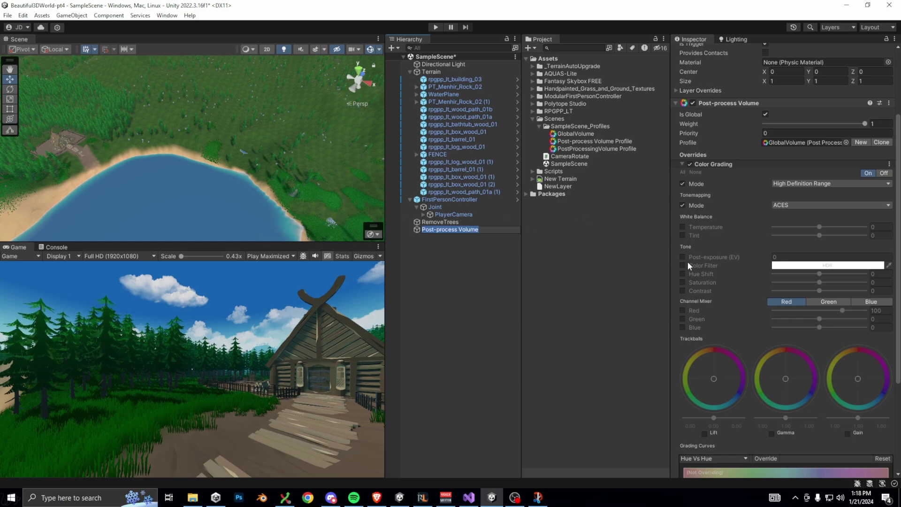
Step: Enable the Color Grading post-exposure override and set it to 0.7 EV
{"action": "left_click", "coordinate": [683, 257]}
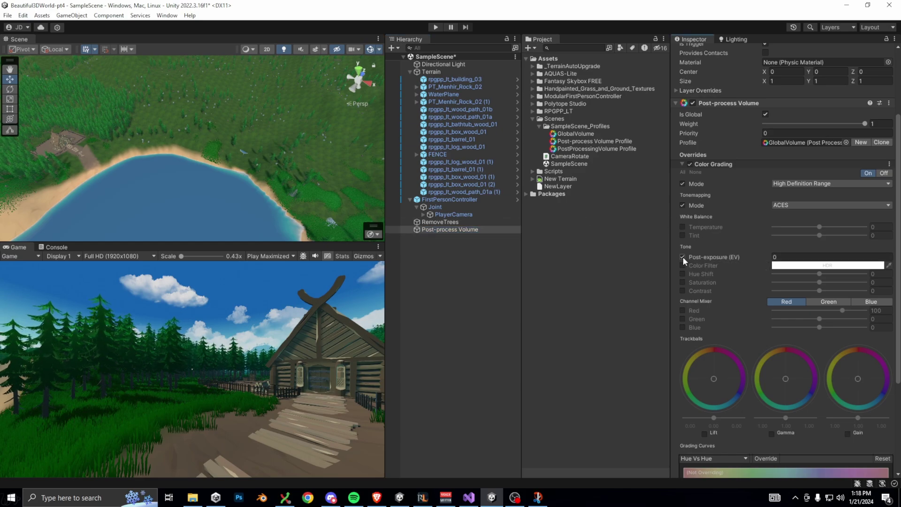
{"action": "left_click", "coordinate": [775, 258]}
{"action": "type", "text": "0.88"}
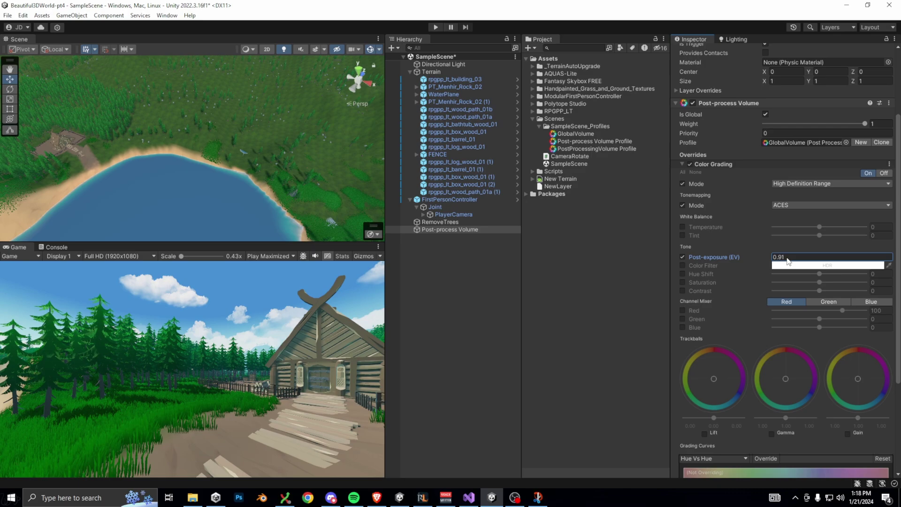
{"action": "key", "text": "BackSpace"}
{"action": "key", "text": "BackSpace"}
{"action": "type", "text": "76"}
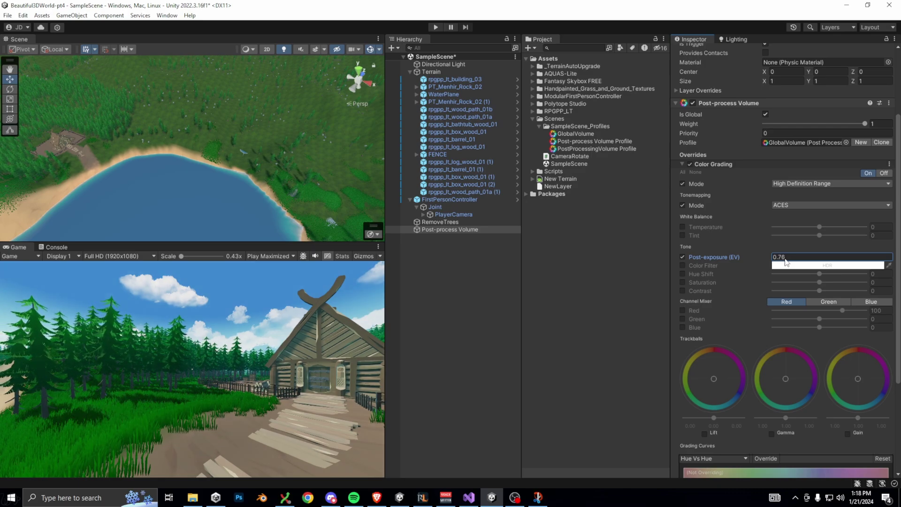
{"action": "key", "text": "BackSpace"}
{"action": "type", "text": "3"}
Step: Switch Color Grading off and back on to compare the scene's look, and collapse its settings
{"action": "left_click", "coordinate": [691, 164]}
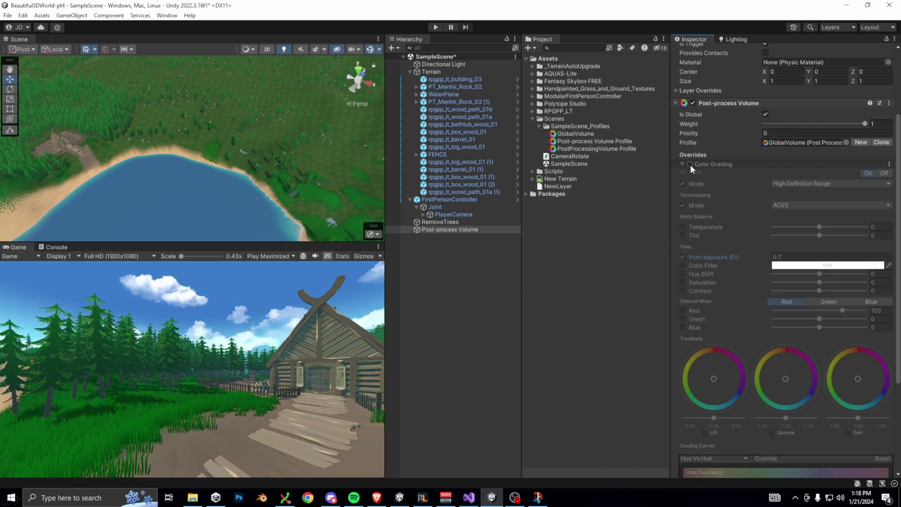
{"action": "left_click", "coordinate": [690, 165]}
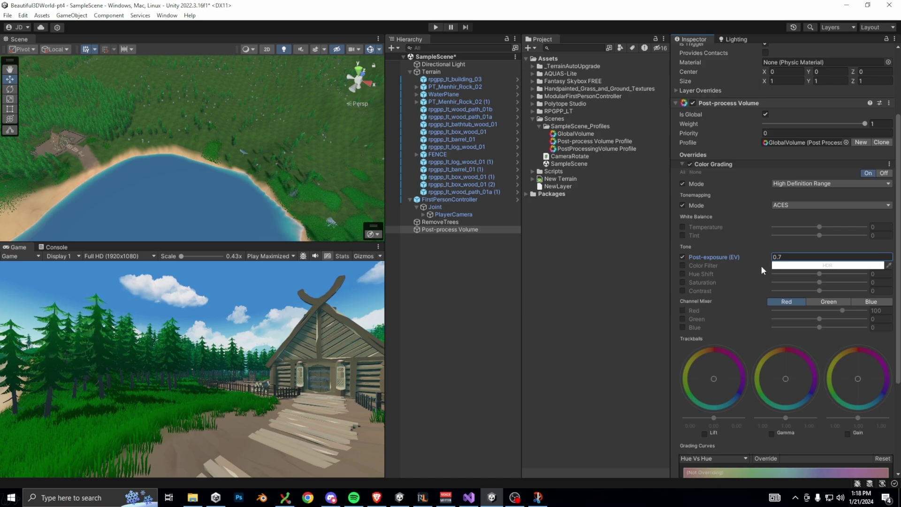
{"action": "left_click", "coordinate": [712, 164]}
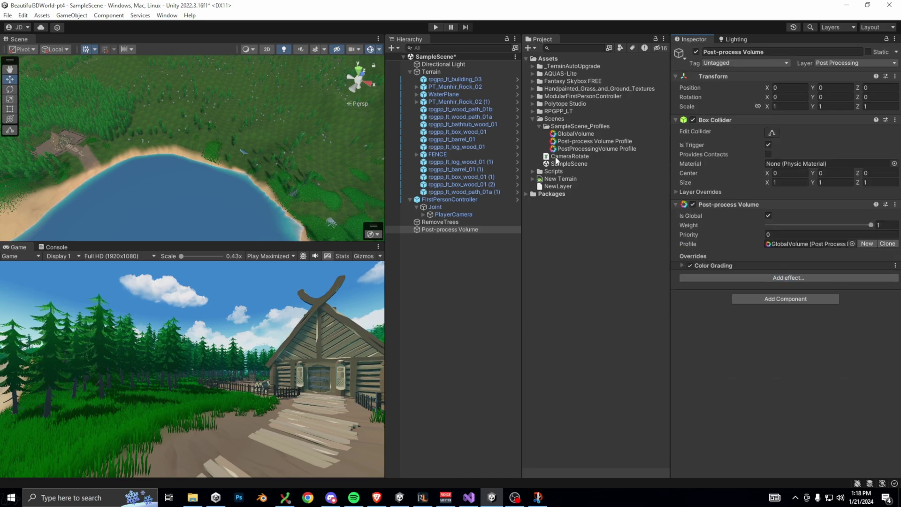
Step: Duplicate PT_Menhir_Rock_02 and place the copy beside the wooden path near the house, with its Y rotation at about 52
{"action": "left_click", "coordinate": [458, 86]}
{"action": "key", "text": "f"}
{"action": "key", "text": "ctrl+d"}
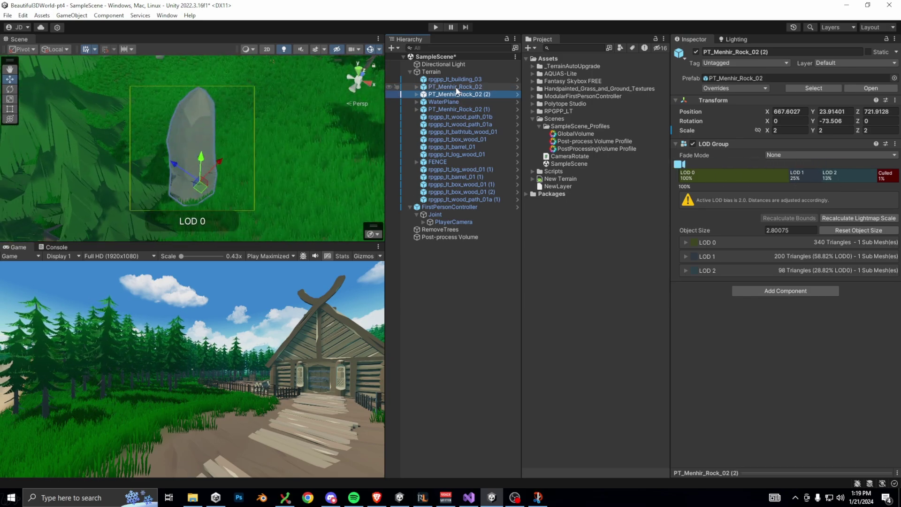
{"action": "scroll", "coordinate": [246, 160], "scroll_direction": "down", "scroll_amount": 5}
{"action": "middle_click_drag", "start_coordinate": [245, 160], "coordinate": [315, 152]}
{"action": "left_click_drag", "start_coordinate": [263, 146], "coordinate": [98, 154], "text": "ctrl+shift"}
{"action": "left_click_drag", "start_coordinate": [812, 121], "coordinate": [90, 179]}
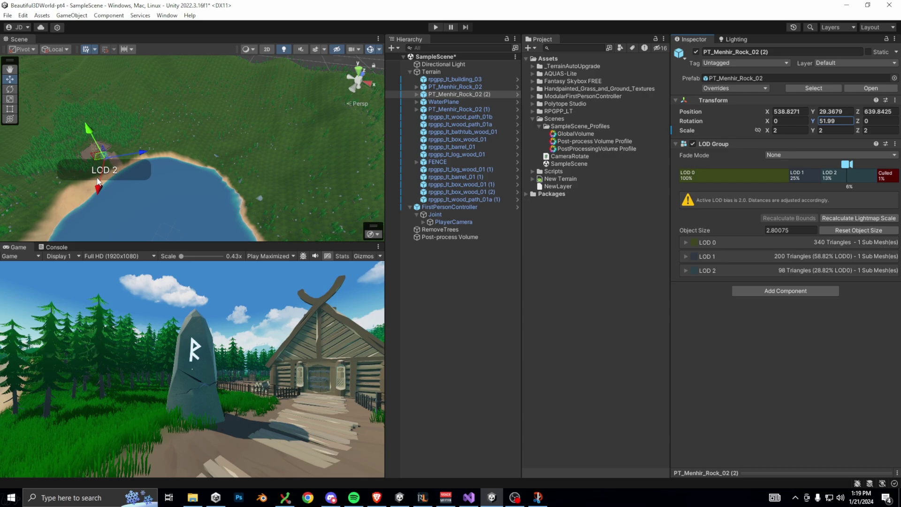
Step: Play the scene to view the rune stone and house in the game, and stop playback
{"action": "key", "text": "ctrl+p"}
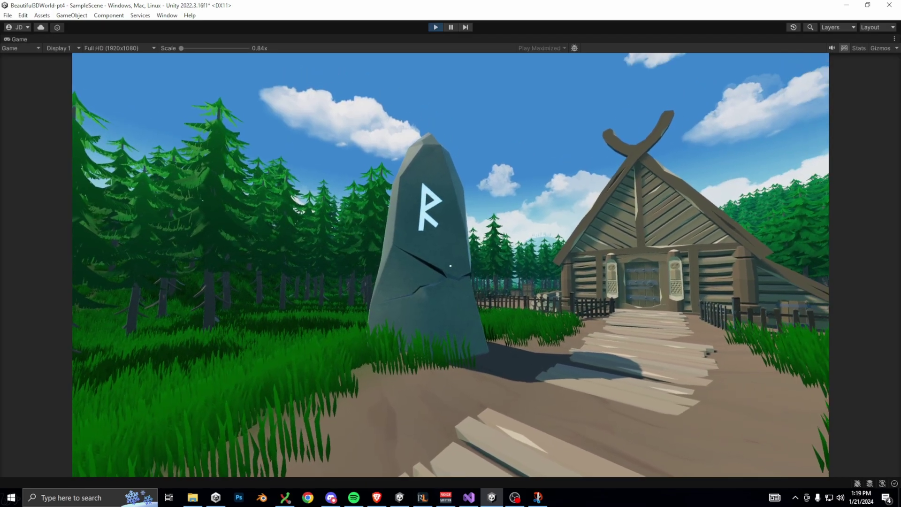
{"action": "key", "text": "w"}
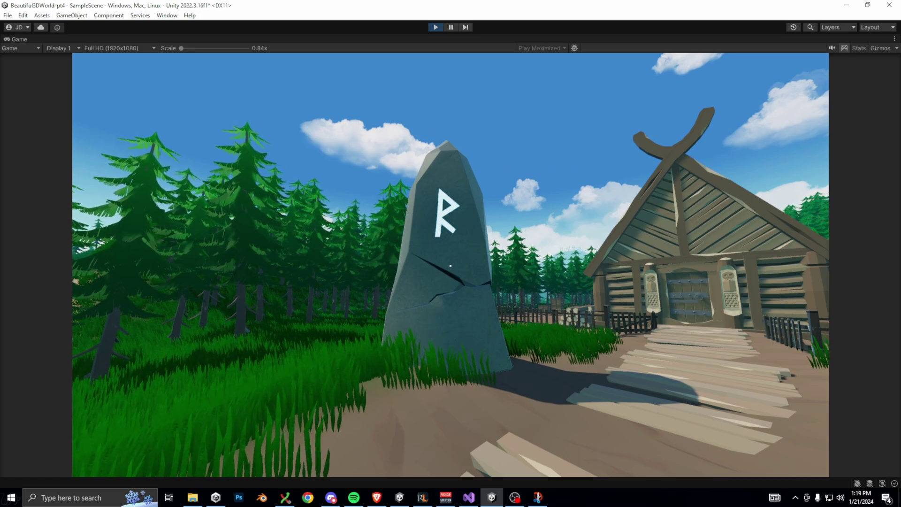
{"action": "key", "text": "ctrl+p"}
Step: Add a Bloom effect to the Post-process Volume
{"action": "left_click", "coordinate": [450, 238]}
{"action": "left_click", "coordinate": [770, 278]}
{"action": "mouse_move", "coordinate": [817, 286]}
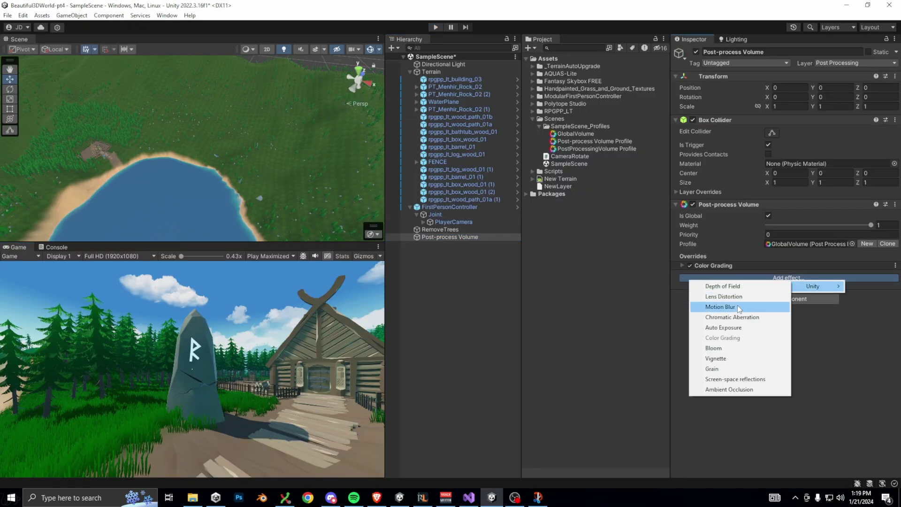
{"action": "left_click", "coordinate": [725, 348]}
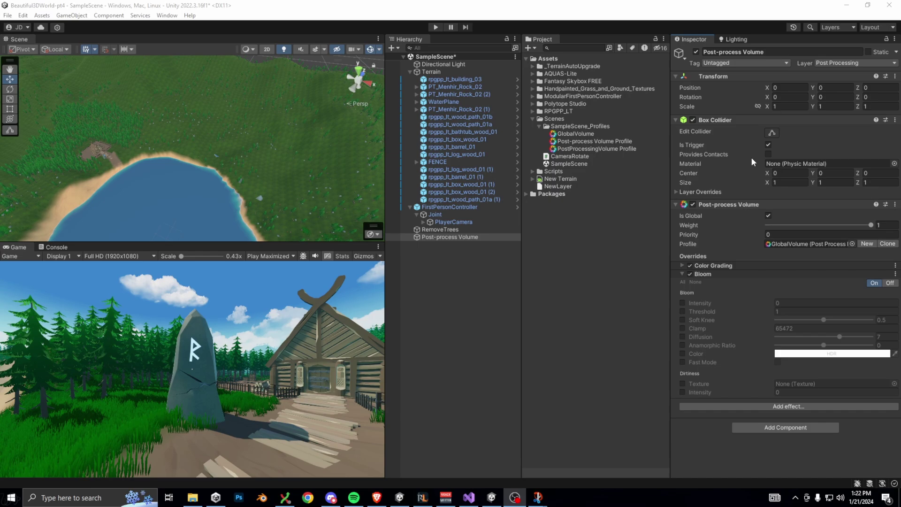
Step: Enable the Bloom intensity override and set it to 3
{"action": "left_click", "coordinate": [683, 303]}
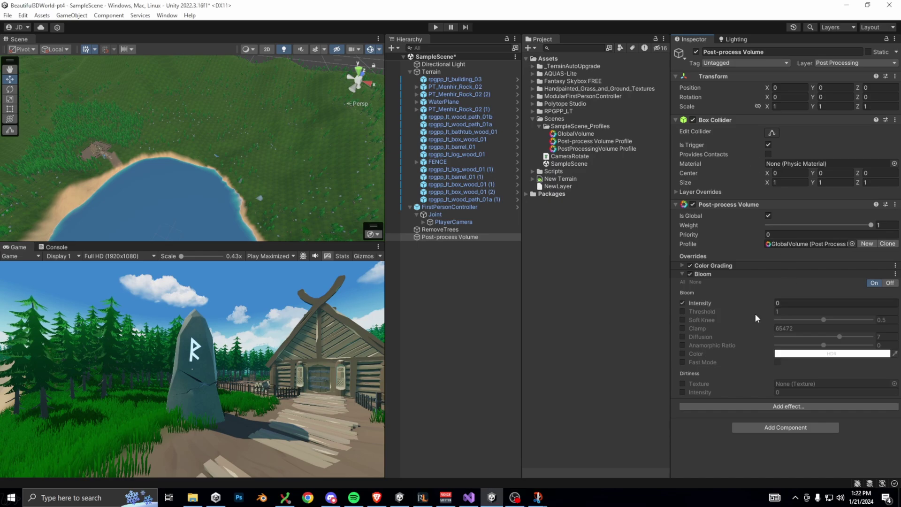
{"action": "left_click", "coordinate": [778, 304]}
{"action": "type", "text": "3.1"}
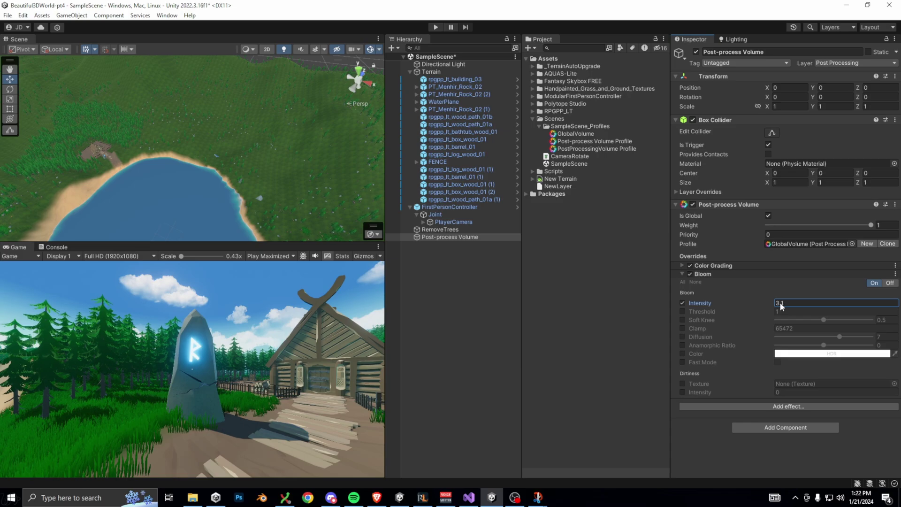
{"action": "left_click_drag", "start_coordinate": [787, 304], "coordinate": [763, 302]}
{"action": "type", "text": "3"}
{"action": "key", "text": "Return"}
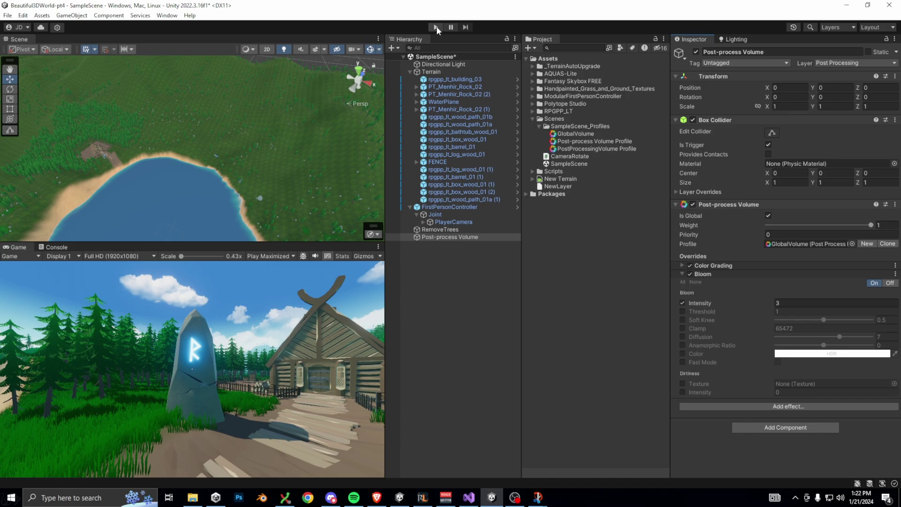
Step: Play the scene to view the bloom glow on the rune stone, and stop playback
{"action": "left_click", "coordinate": [436, 27]}
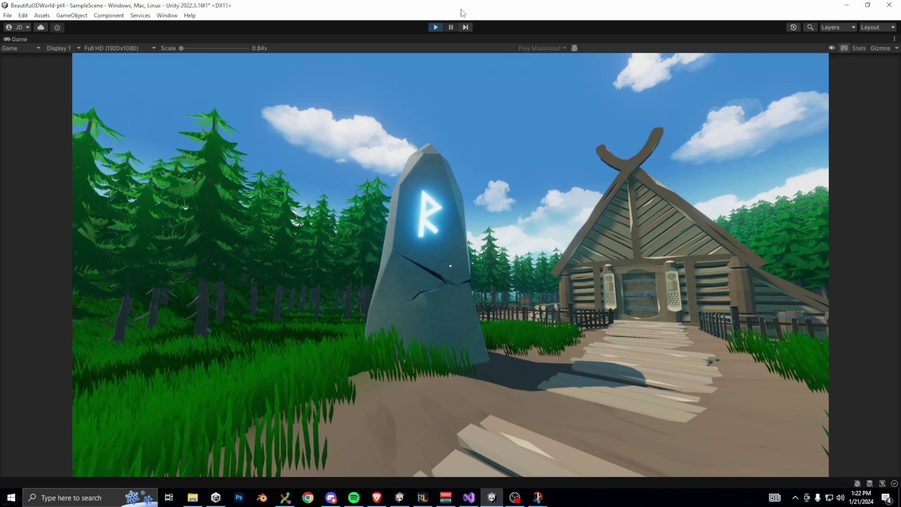
{"action": "left_click", "coordinate": [436, 26]}
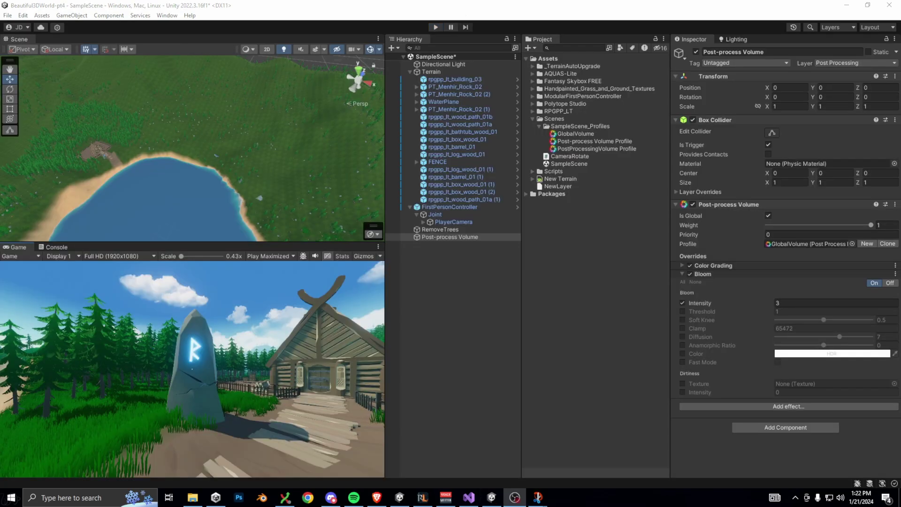
Step: Enable the Bloom threshold and diffusion overrides, setting the threshold to 0.67 and the diffusion to 5
{"action": "left_click", "coordinate": [683, 312]}
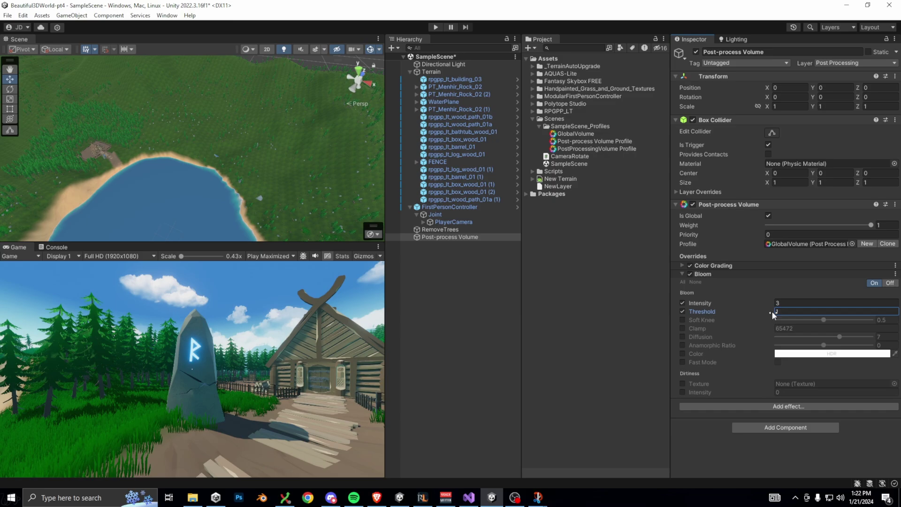
{"action": "type", "text": "0.67"}
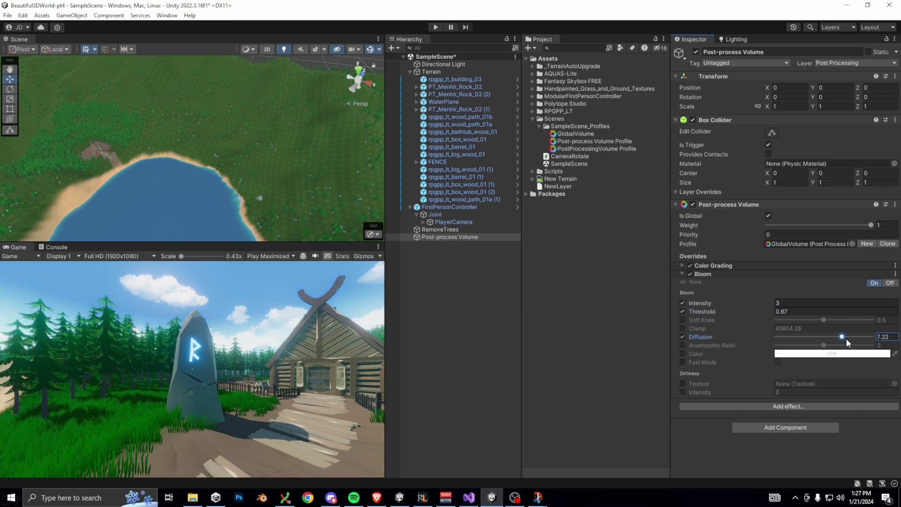
{"action": "left_click_drag", "start_coordinate": [847, 339], "coordinate": [825, 342]}
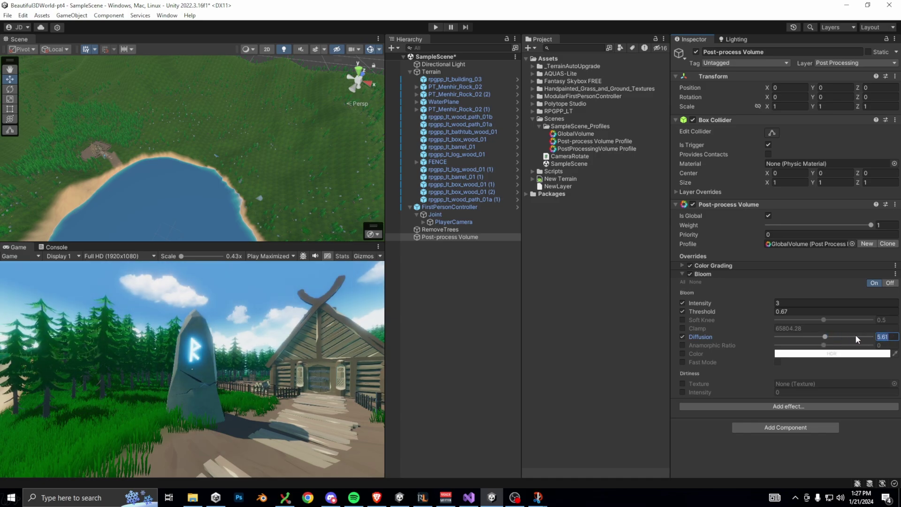
{"action": "type", "text": "5"}
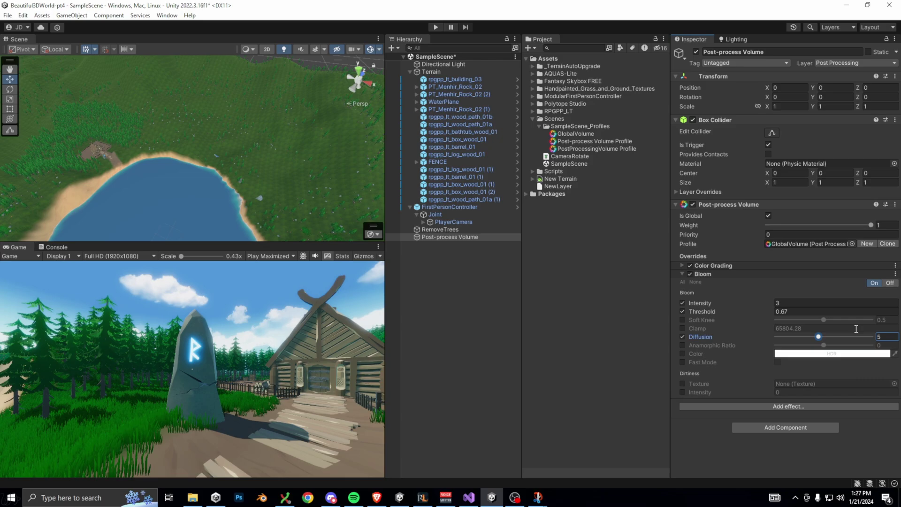
Step: Locate the PT_Skybox_mat material through the environment lighting settings and lower its exposure slightly
{"action": "left_click", "coordinate": [730, 40]}
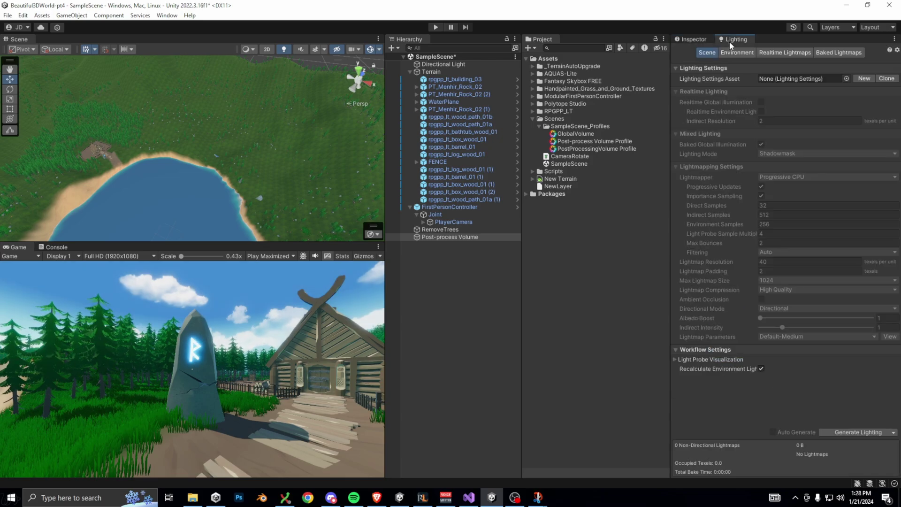
{"action": "left_click", "coordinate": [732, 54]}
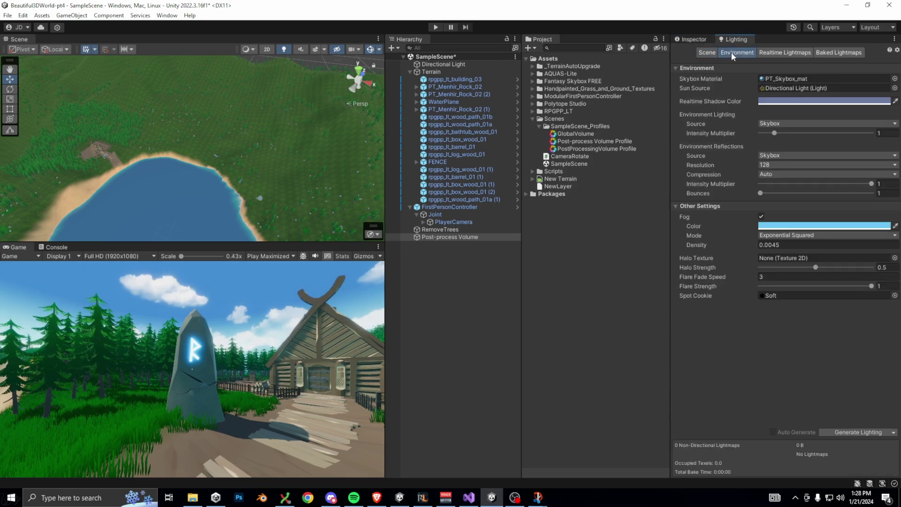
{"action": "left_click", "coordinate": [792, 79]}
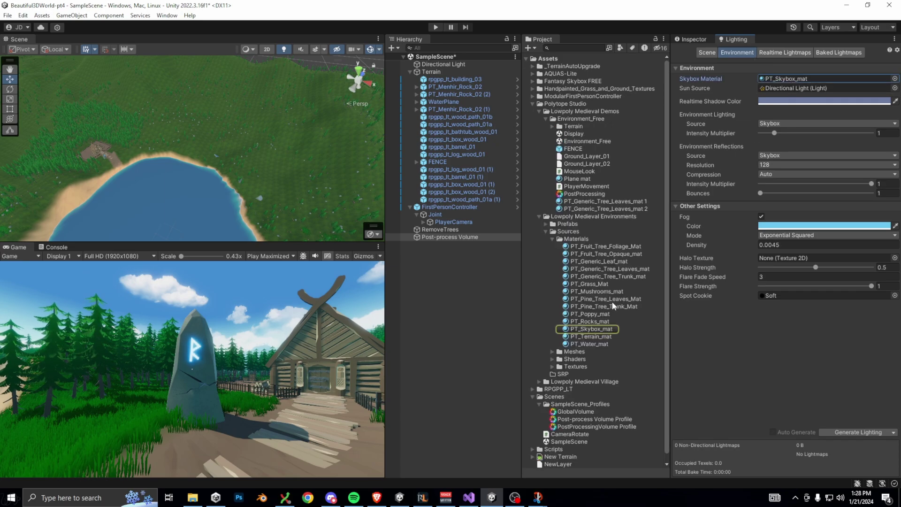
{"action": "left_click", "coordinate": [591, 330]}
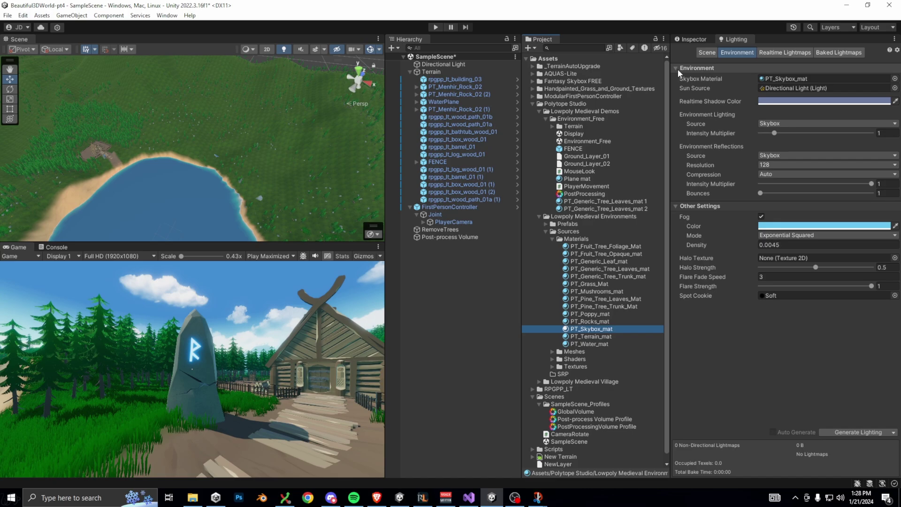
{"action": "left_click", "coordinate": [694, 38]}
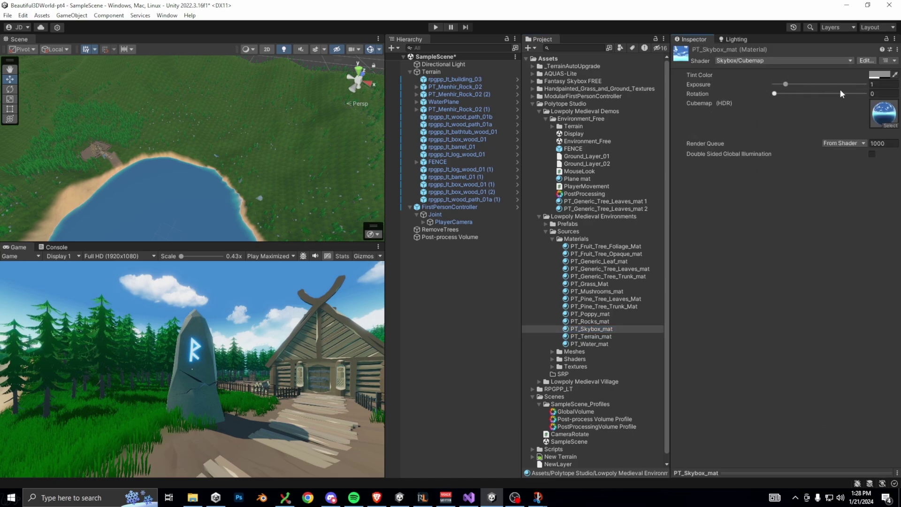
{"action": "left_click_drag", "start_coordinate": [787, 86], "coordinate": [783, 85]}
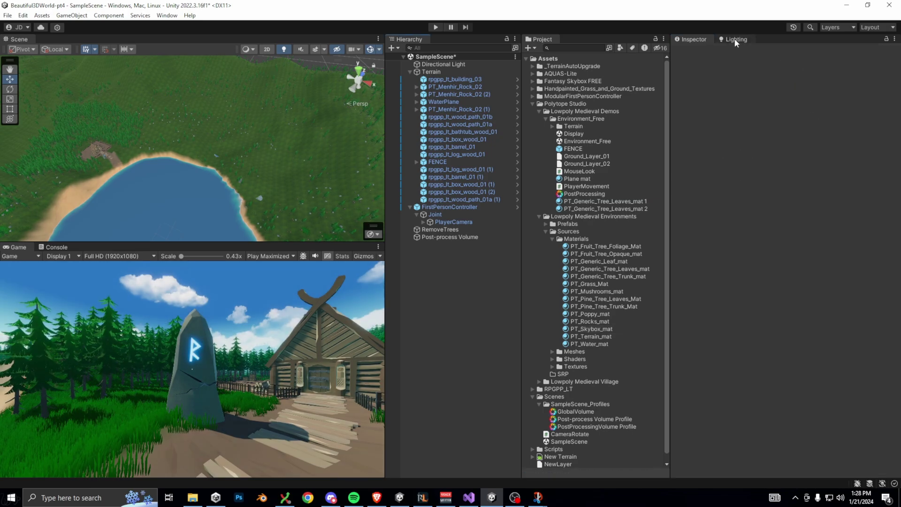
Step: Set the environment lighting intensity multiplier to 1.3
{"action": "left_click", "coordinate": [735, 40]}
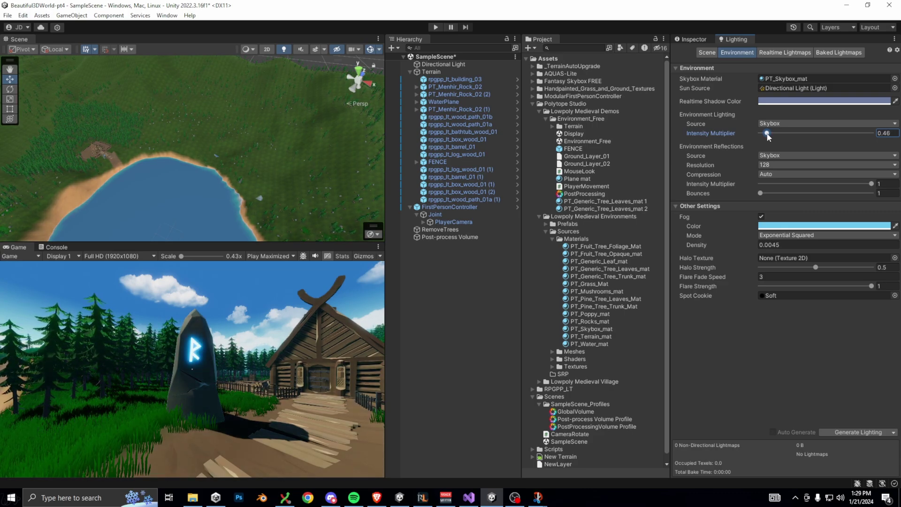
{"action": "left_click_drag", "start_coordinate": [775, 133], "coordinate": [780, 135]}
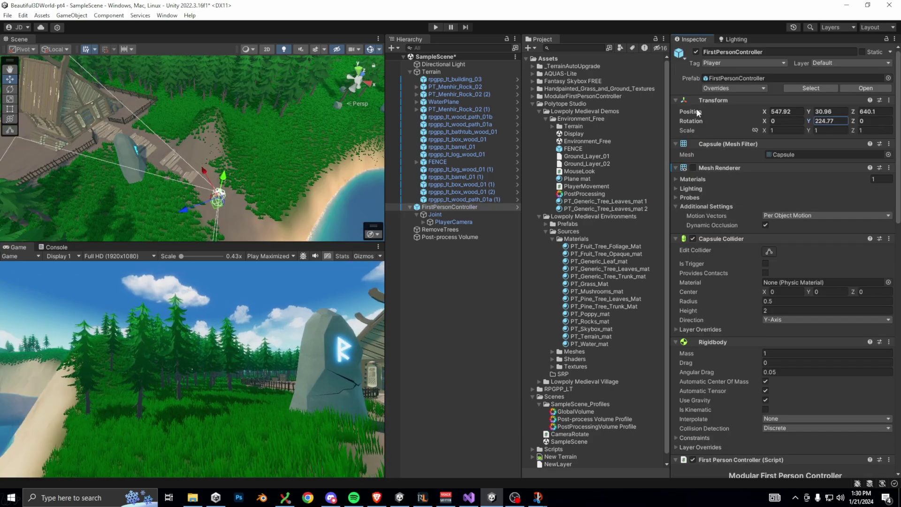
Step: Turn the FirstPersonController toward the lake with a Y rotation of about 84, and set the fog density to 0.003
{"action": "left_click_drag", "start_coordinate": [697, 110], "coordinate": [396, 204]}
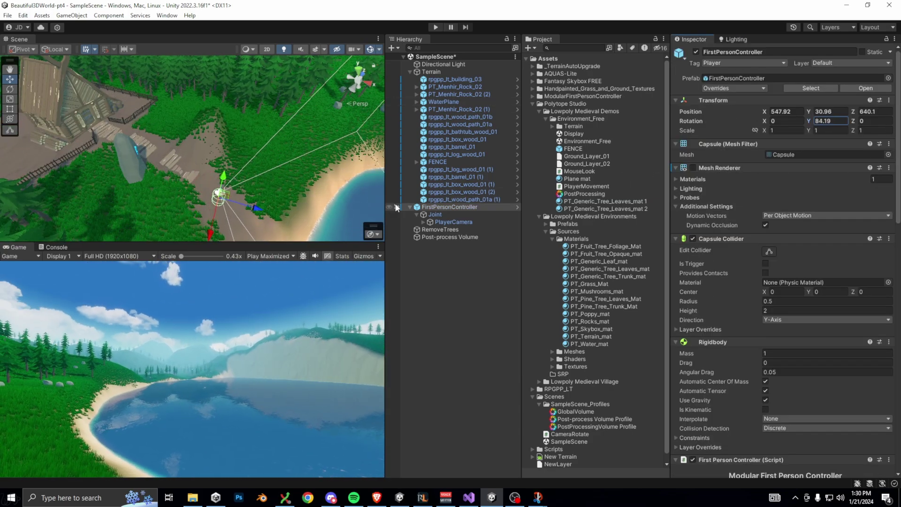
{"action": "left_click", "coordinate": [735, 40]}
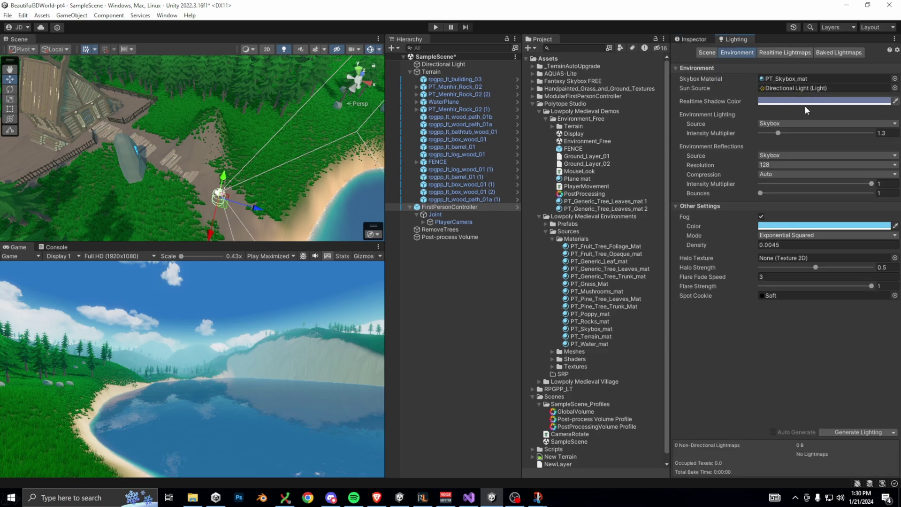
{"action": "left_click", "coordinate": [789, 231]}
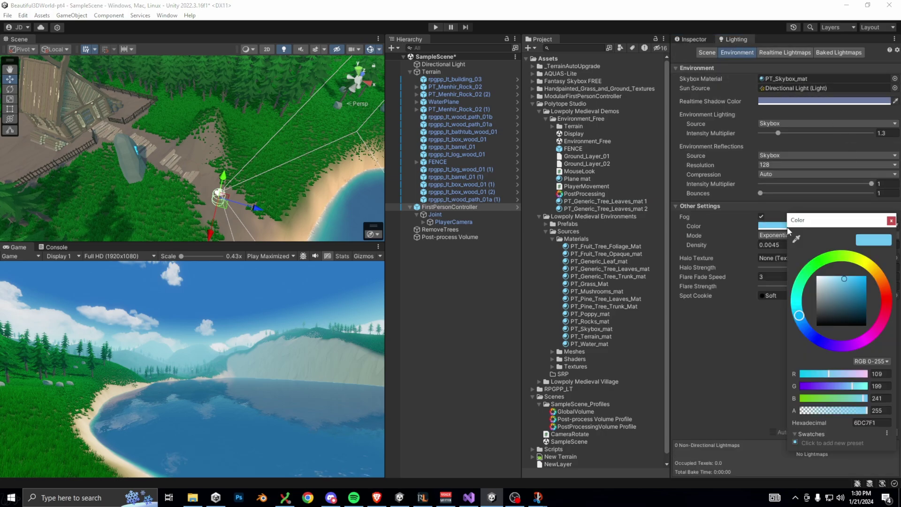
{"action": "left_click", "coordinate": [788, 245]}
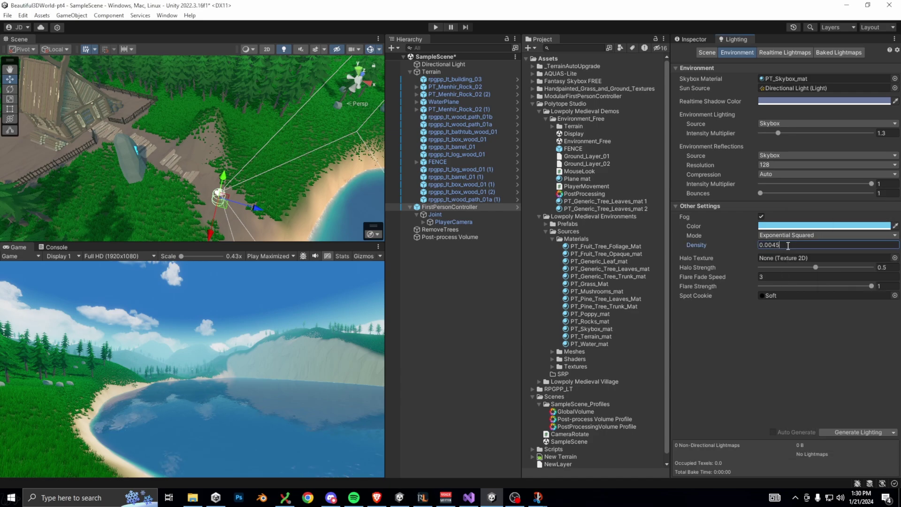
{"action": "key", "text": "BackSpace"}
{"action": "key", "text": "BackSpace"}
{"action": "type", "text": "3"}
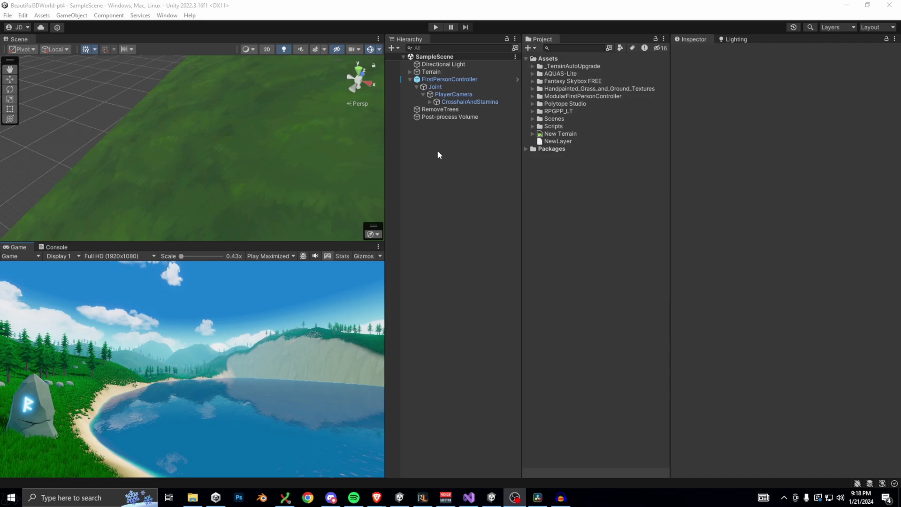
Step: Switch to the Brave browser and send Polygonal's Low-Poly Particle Pack from its Unity Asset Store page to the Unity editor
{"action": "mouse_move", "coordinate": [380, 501]}
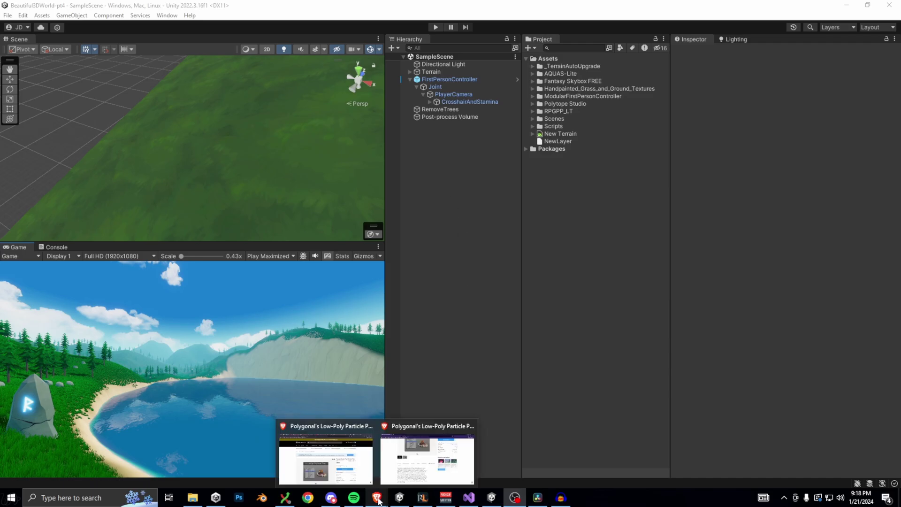
{"action": "left_click", "coordinate": [345, 454]}
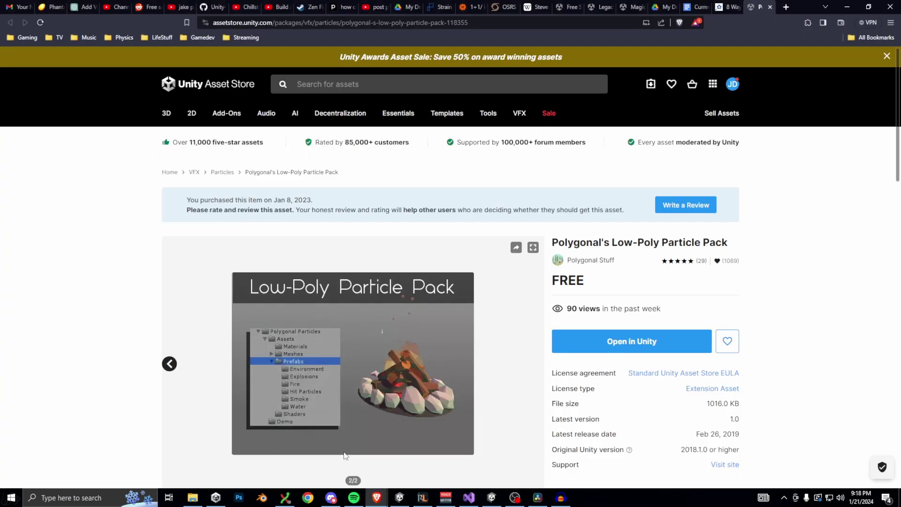
{"action": "scroll", "coordinate": [393, 281], "scroll_direction": "down", "scroll_amount": 2}
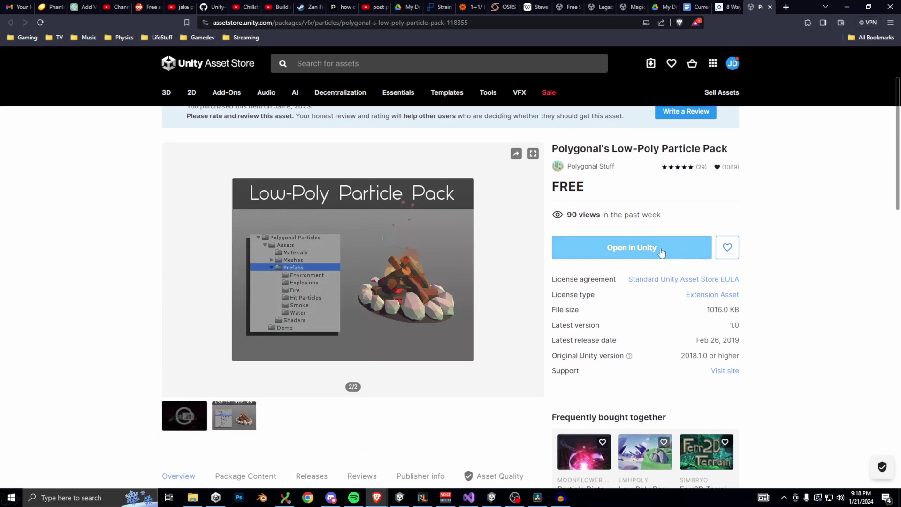
{"action": "left_click", "coordinate": [662, 252]}
{"action": "left_click", "coordinate": [437, 74]}
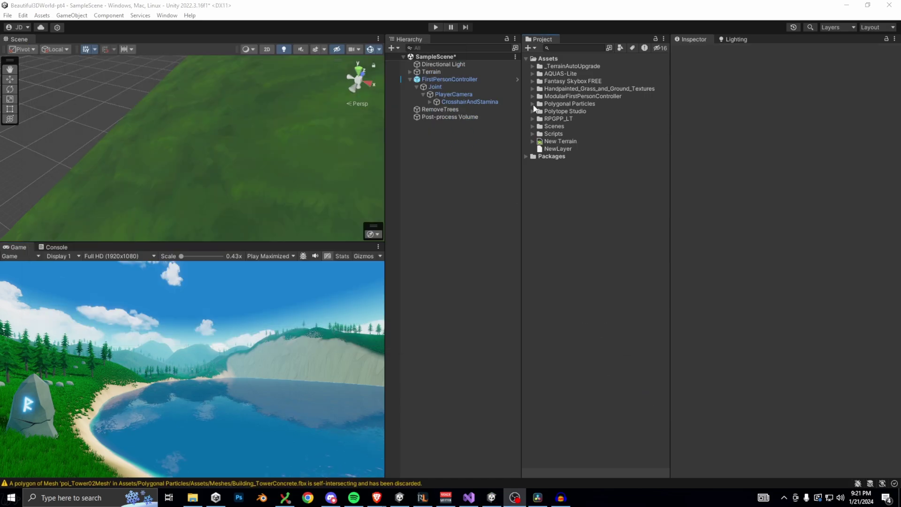
Step: Expand the Polygonal Particles assets down to the Water prefabs
{"action": "left_click", "coordinate": [534, 103]}
{"action": "left_click", "coordinate": [547, 134]}
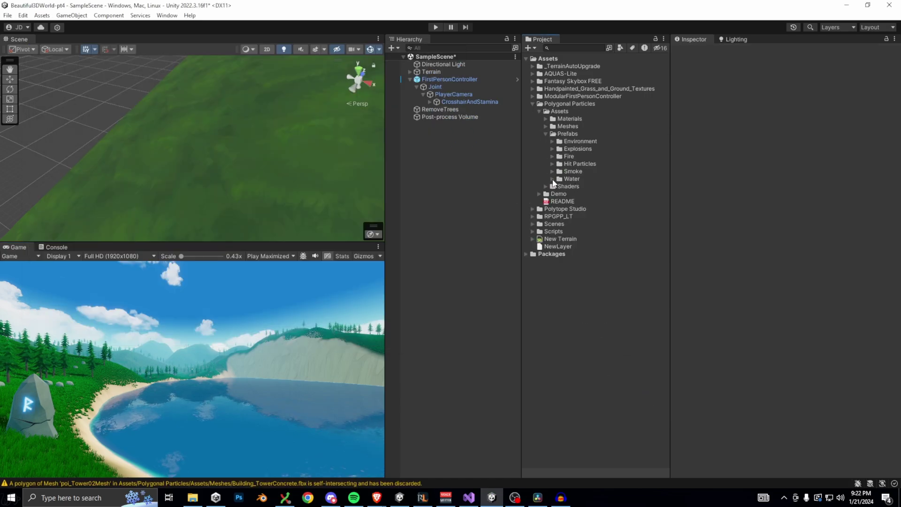
{"action": "left_click", "coordinate": [552, 178]}
Step: Create an empty object named EFFECTS and add the Rain01 and Snow01 prefabs as its children
{"action": "right_click", "coordinate": [445, 139]}
{"action": "left_click", "coordinate": [513, 263]}
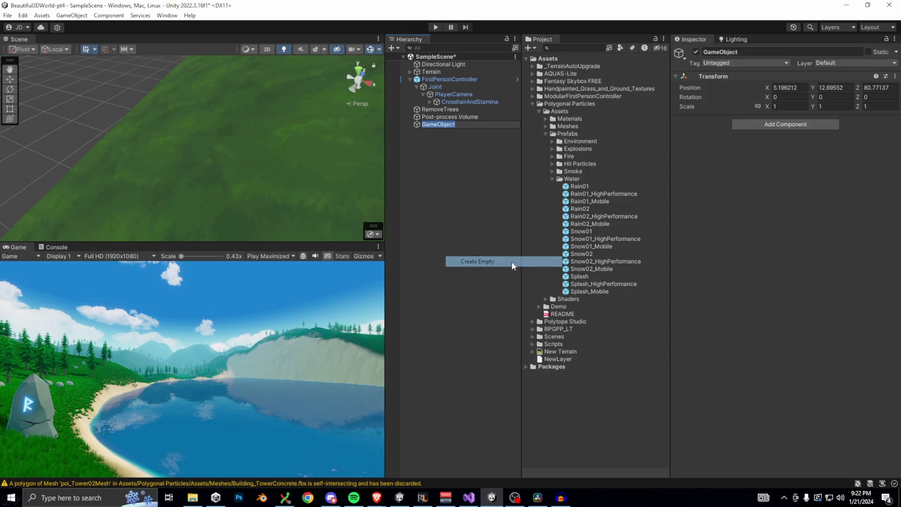
{"action": "type", "text": "EFFECTS"}
{"action": "key", "text": "Return"}
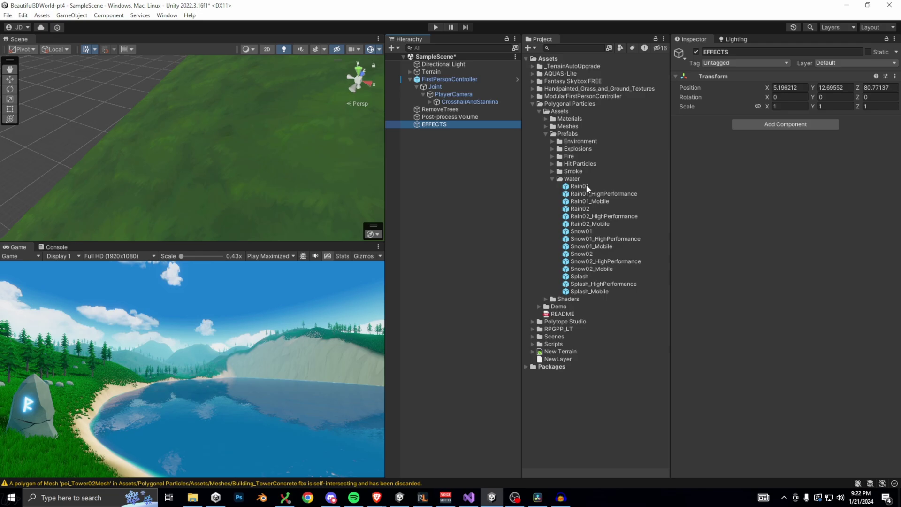
{"action": "left_click_drag", "start_coordinate": [586, 184], "coordinate": [435, 126]}
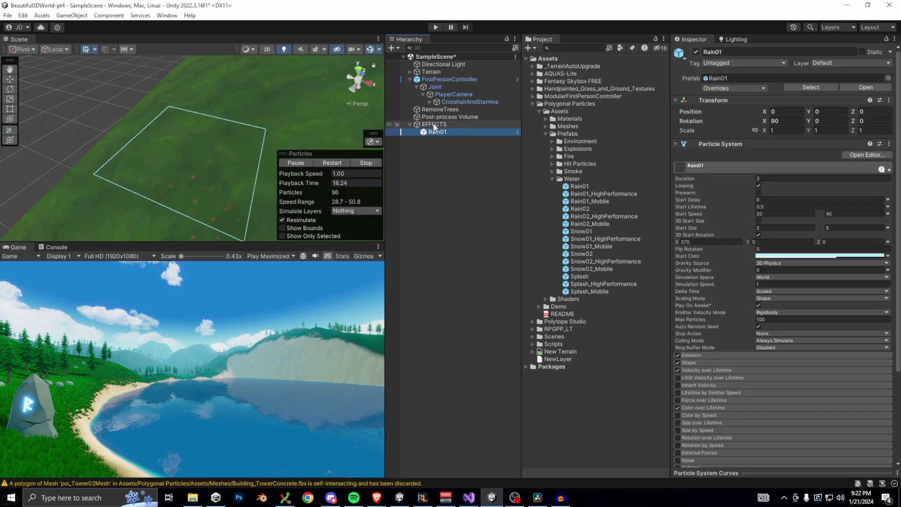
{"action": "left_click_drag", "start_coordinate": [585, 234], "coordinate": [438, 124]}
Step: Make Rain01 and Snow01 children of FirstPersonController and set their position to 0, 0, 0
{"action": "scroll", "coordinate": [195, 152], "scroll_direction": "up", "scroll_amount": 5}
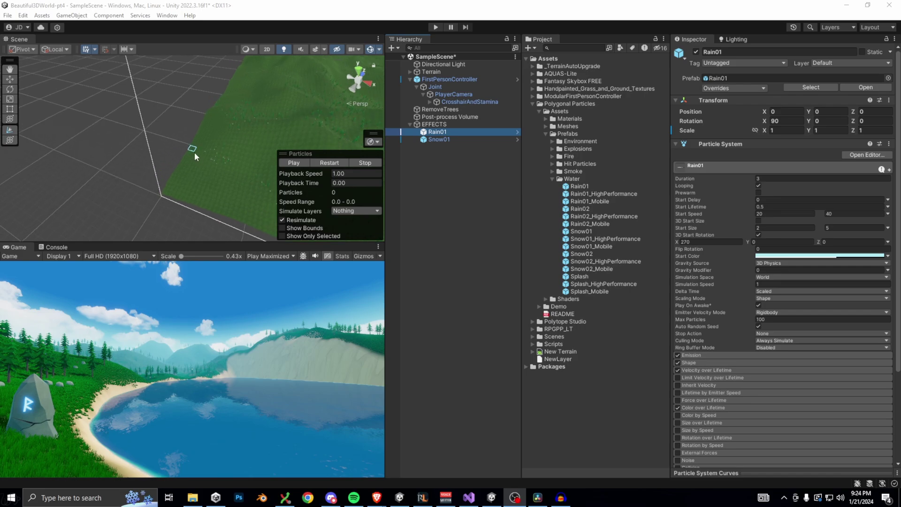
{"action": "mouse_move", "coordinate": [194, 153]}
{"action": "middle_mouse_down"}
{"action": "mouse_move", "coordinate": [205, 141]}
{"action": "mouse_move", "coordinate": [208, 151]}
{"action": "middle_mouse_up"}
{"action": "scroll", "coordinate": [208, 151], "scroll_direction": "down", "scroll_amount": 5}
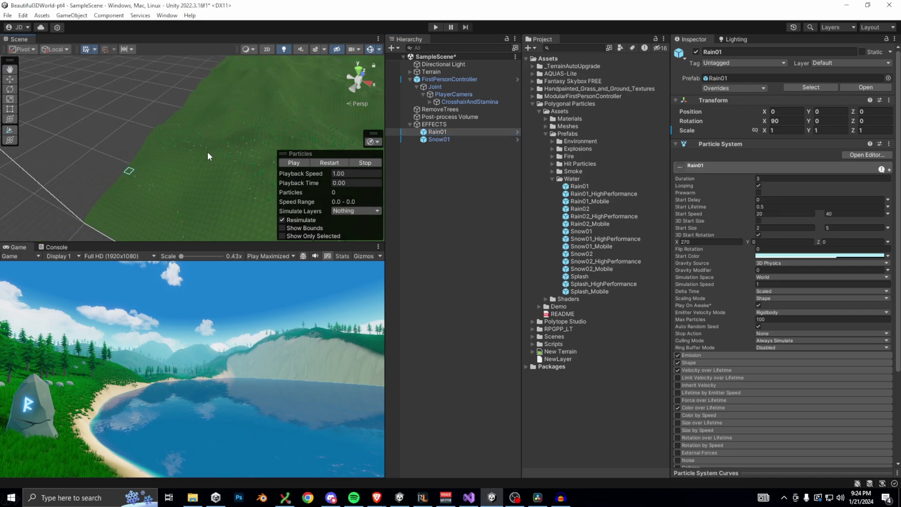
{"action": "left_click", "coordinate": [450, 137], "text": "ctrl"}
{"action": "left_click_drag", "start_coordinate": [440, 78], "coordinate": [440, 79]}
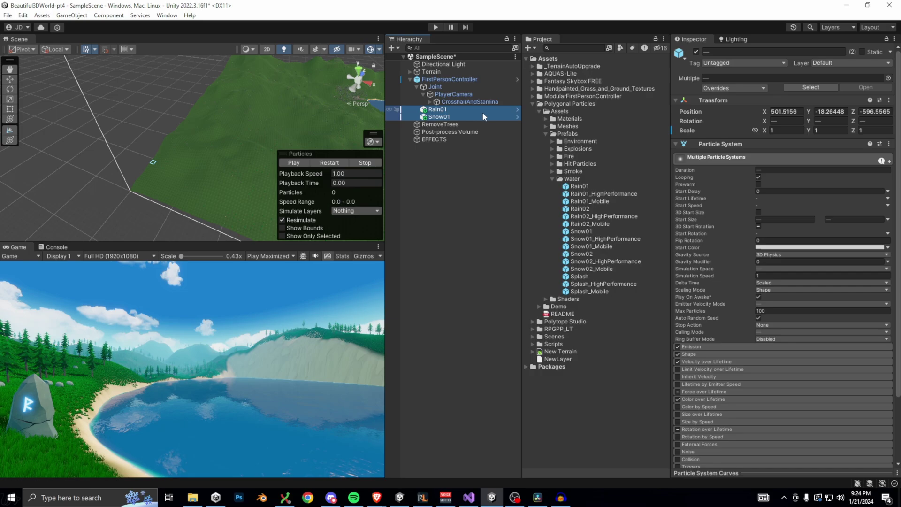
{"action": "left_click", "coordinate": [792, 111]}
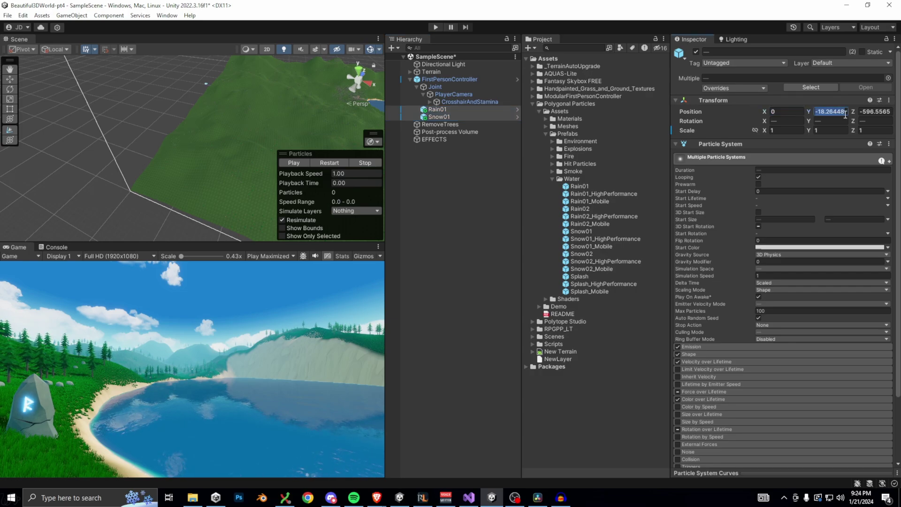
{"action": "left_click", "coordinate": [488, 225]}
Step: Move Rain01 and Snow01 back under the EFFECTS object
{"action": "left_click", "coordinate": [440, 109]}
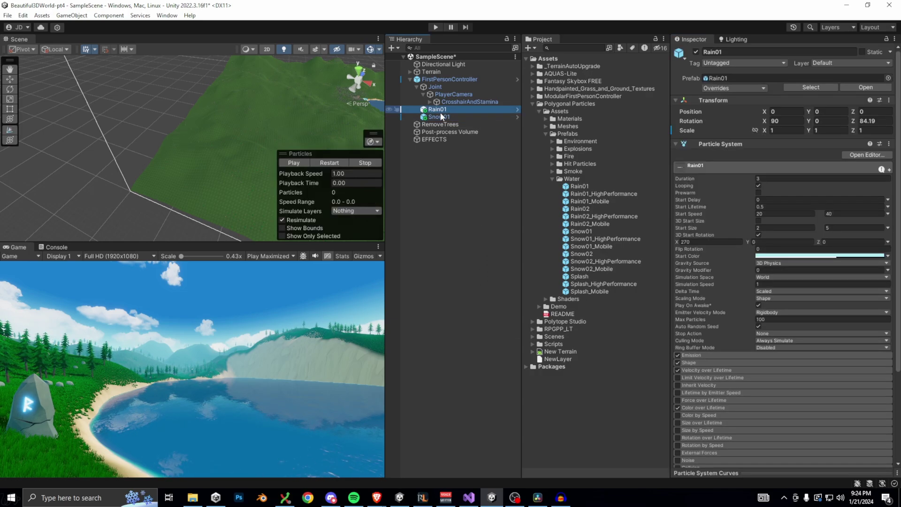
{"action": "left_click", "coordinate": [441, 117], "text": "ctrl"}
{"action": "left_click_drag", "start_coordinate": [441, 118], "coordinate": [438, 140]}
{"action": "left_click", "coordinate": [446, 140]}
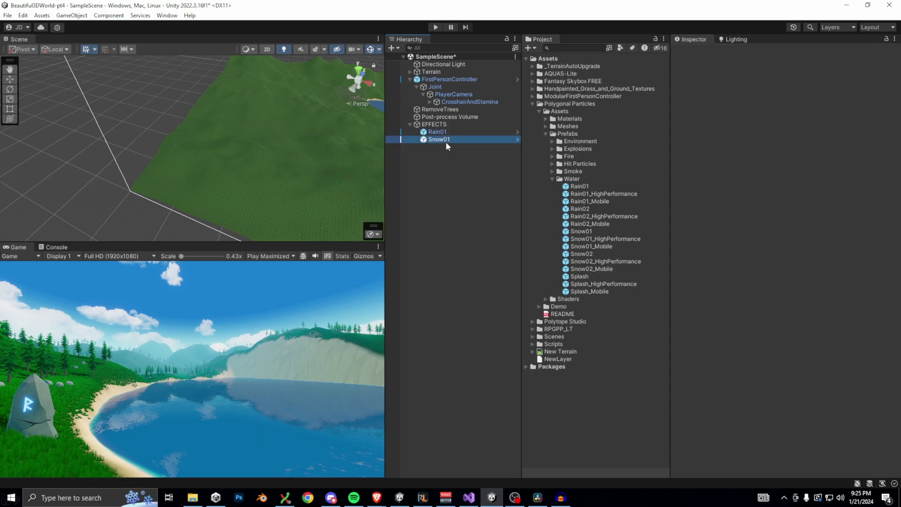
Step: Play the scene and walk along the lakeshore to examine the rain and snow particles
{"action": "key", "text": "ctrl+p"}
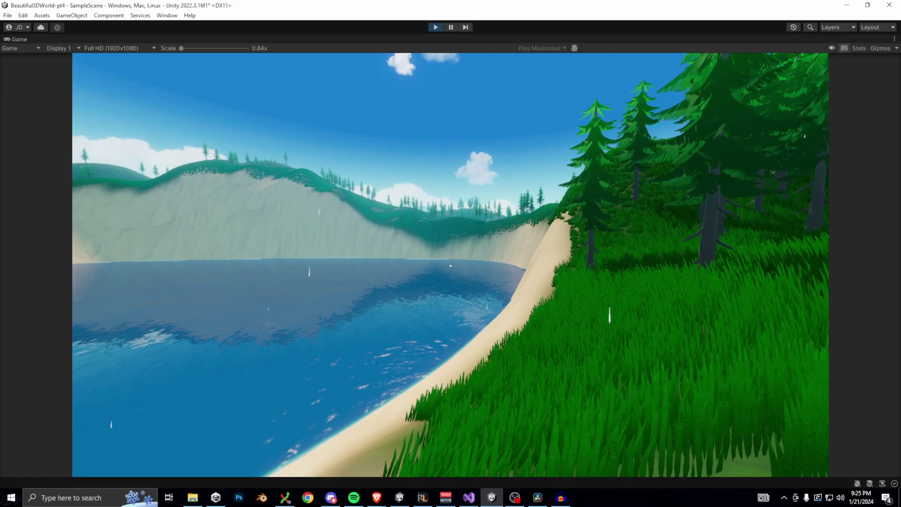
{"action": "key", "text": "w"}
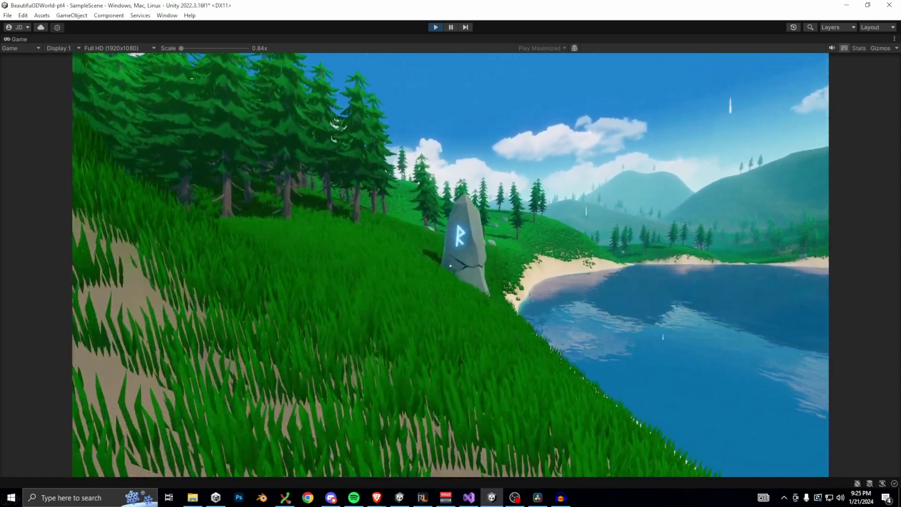
Step: Walk on toward the rune stone to check the falling rain particles
{"action": "key", "text": "w"}
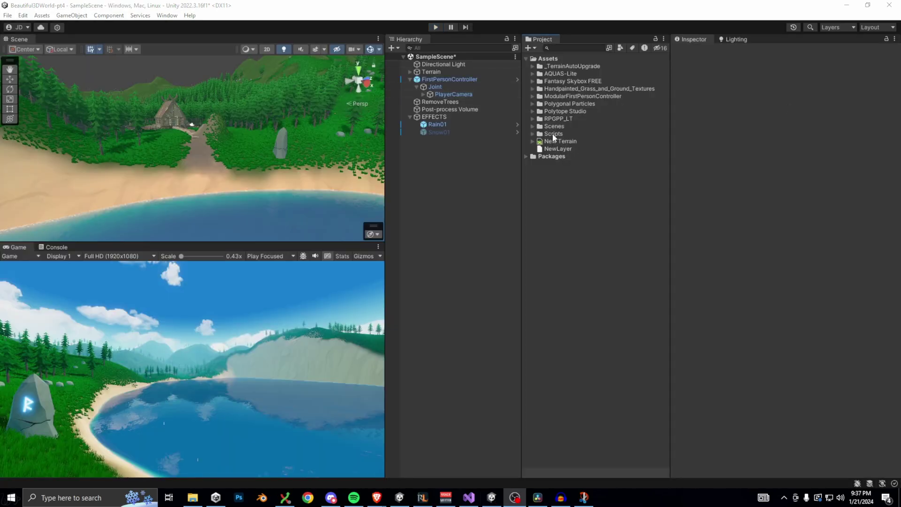
Step: Create a C# script named PlayerCameraTracker in the Scripts folder
{"action": "right_click", "coordinate": [554, 137]}
{"action": "mouse_move", "coordinate": [587, 133]}
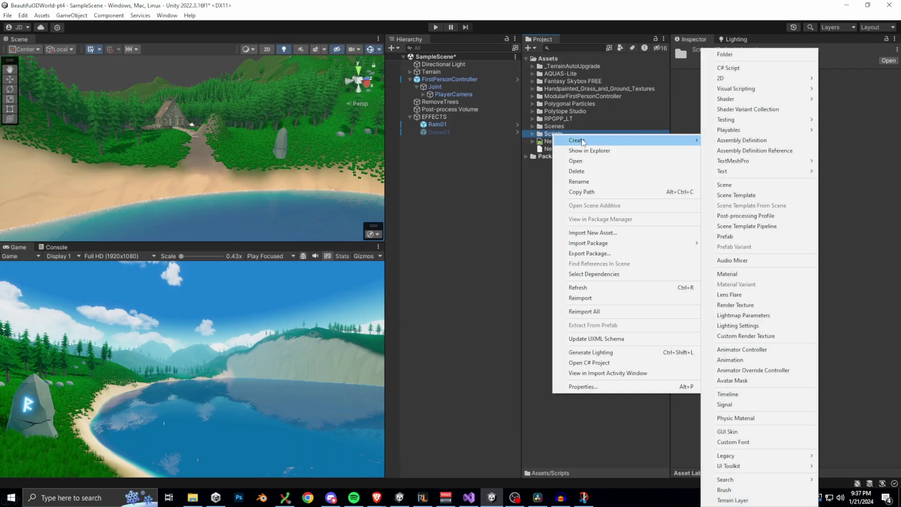
{"action": "left_click", "coordinate": [737, 67]}
{"action": "type", "text": "Player"}
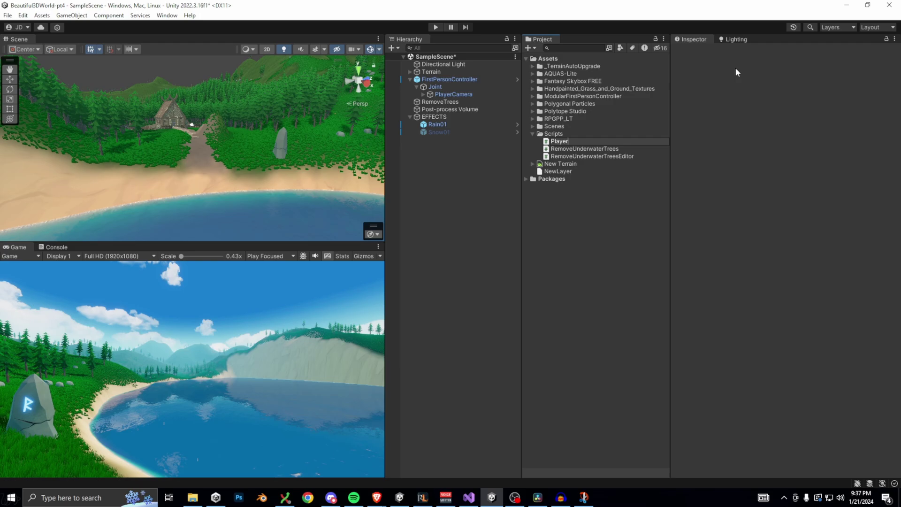
{"action": "type", "text": "CameraTracker"}
{"action": "key", "text": "Return"}
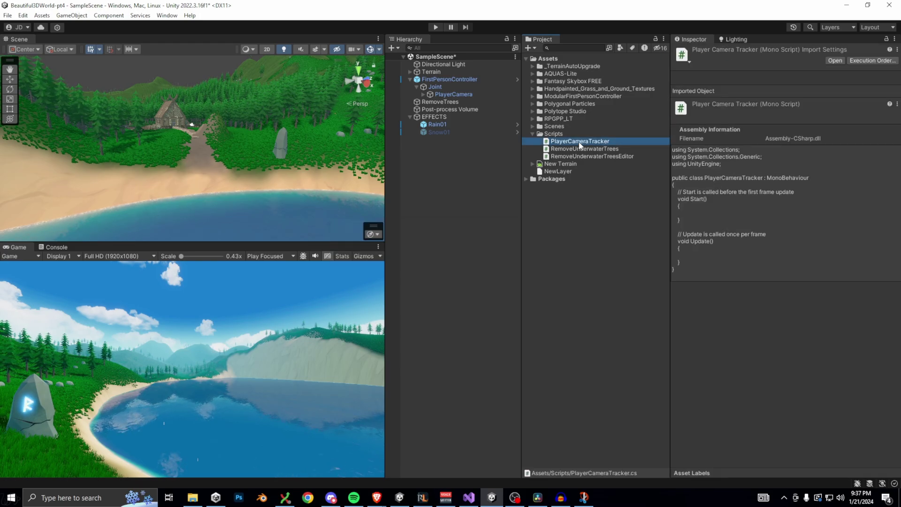
Step: Open PlayerCameraTracker in Visual Studio and remove its Start method and the template comments, keeping the empty Update method
{"action": "double_click", "coordinate": [579, 142]}
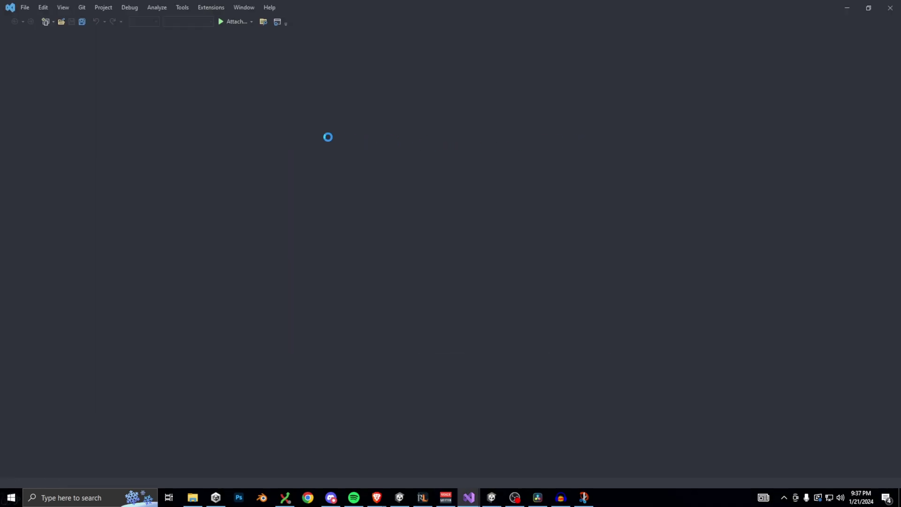
{"action": "left_click_drag", "start_coordinate": [155, 336], "coordinate": [134, 185]}
{"action": "left_click", "coordinate": [133, 185]}
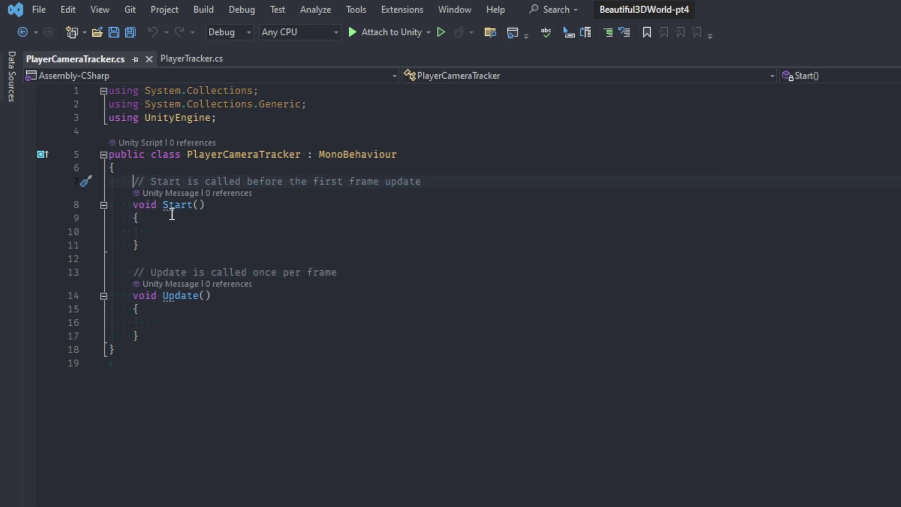
{"action": "triple_click", "coordinate": [193, 272]}
{"action": "key", "text": "BackSpace"}
{"action": "left_click_drag", "start_coordinate": [154, 246], "coordinate": [109, 182]}
{"action": "key", "text": "BackSpace"}
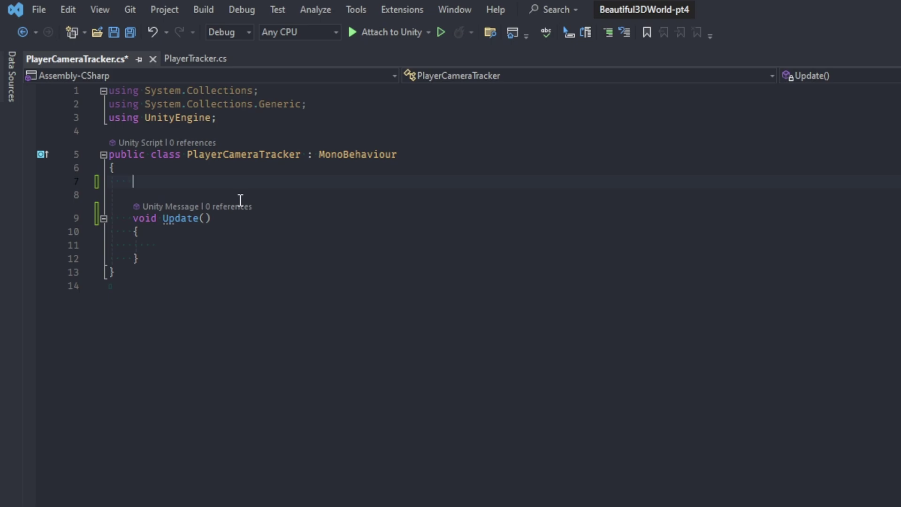
Step: Declare the fields public Transform playerCamera and public float yoffset = 5f at the start of the class
{"action": "type", "text": "public T"}
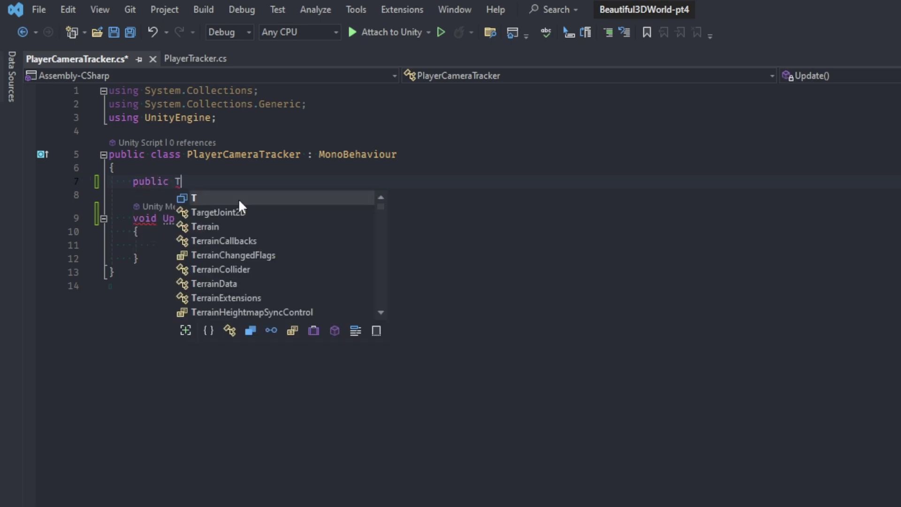
{"action": "type", "text": "ransform playerC"}
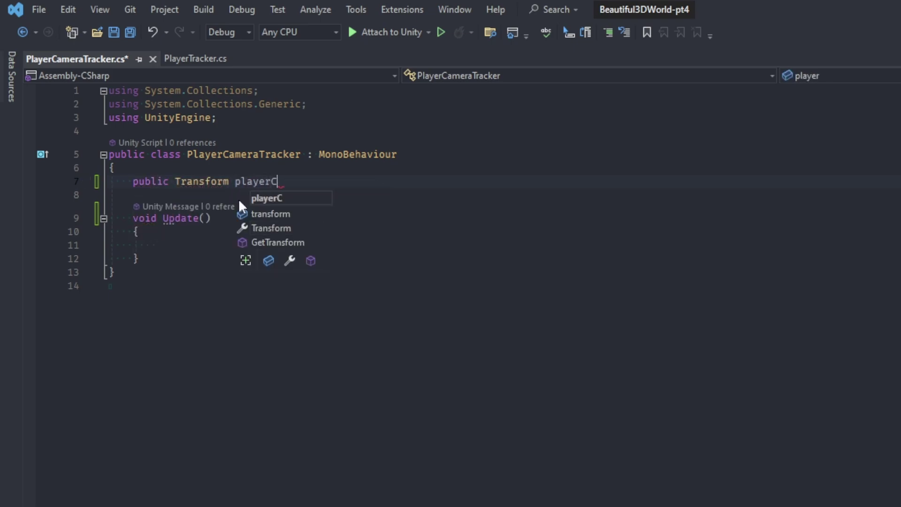
{"action": "type", "text": "amera;"}
{"action": "key", "text": "Return"}
{"action": "type", "text": "public float yo"}
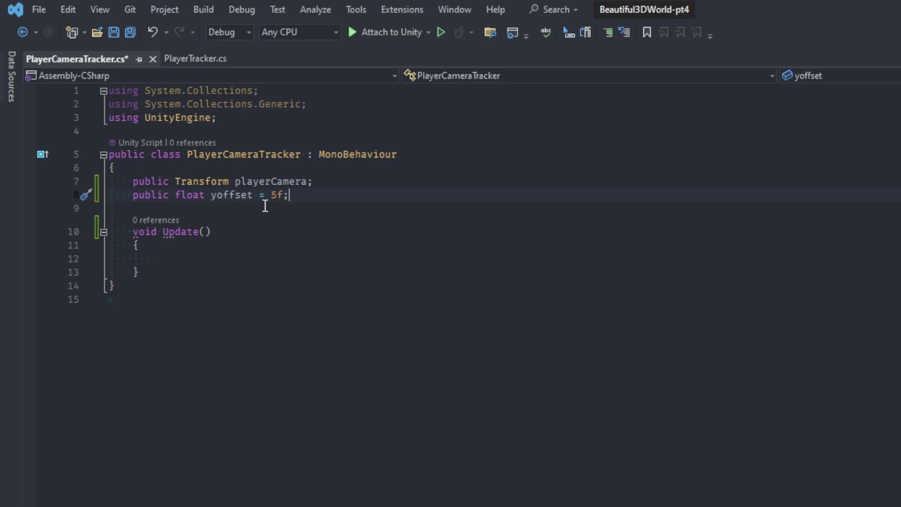
Step: In Update, store playerCamera.position in a Vector3 named newPosition and assign yoffset to newPosition.y
{"action": "left_click", "coordinate": [239, 261]}
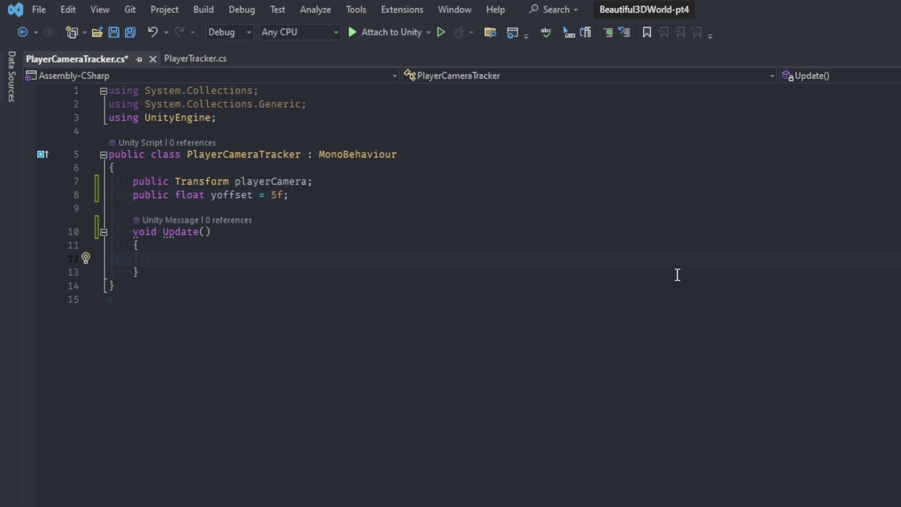
{"action": "type", "text": "Vector3 ne"}
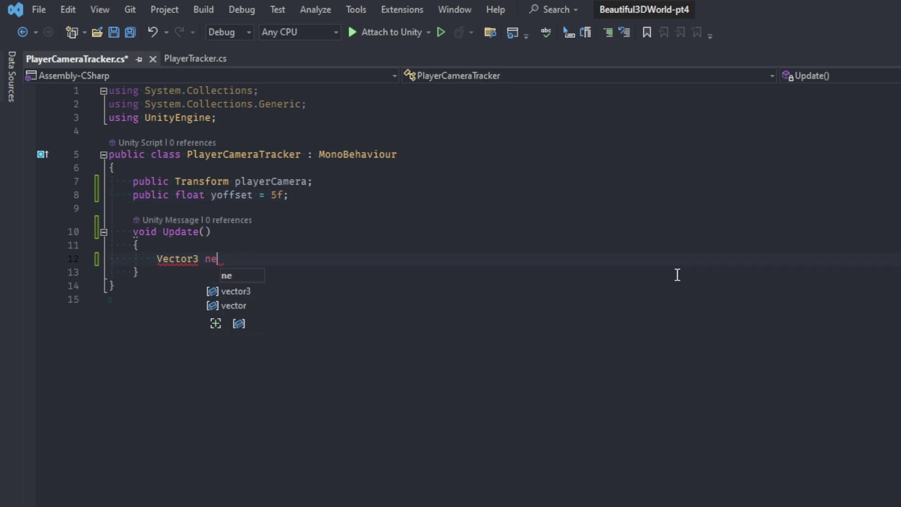
{"action": "type", "text": "wPosition = playerCameer"}
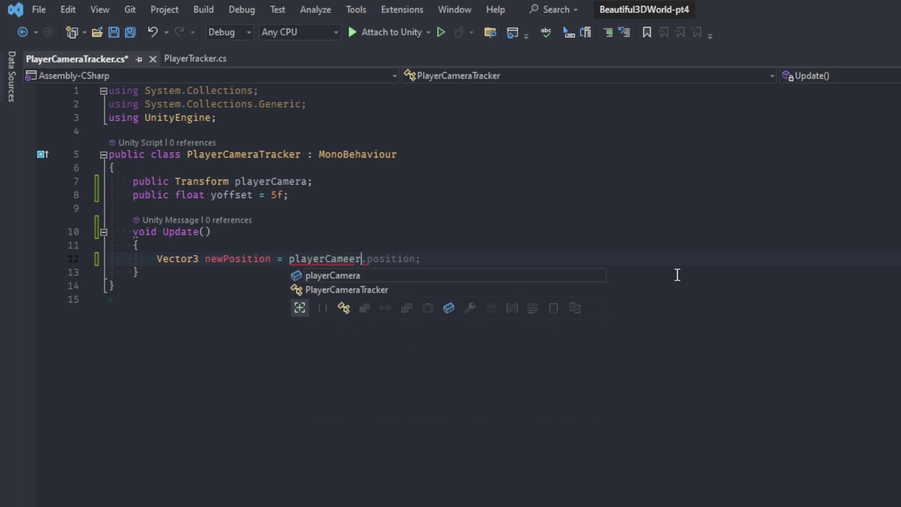
{"action": "key", "text": "Tab"}
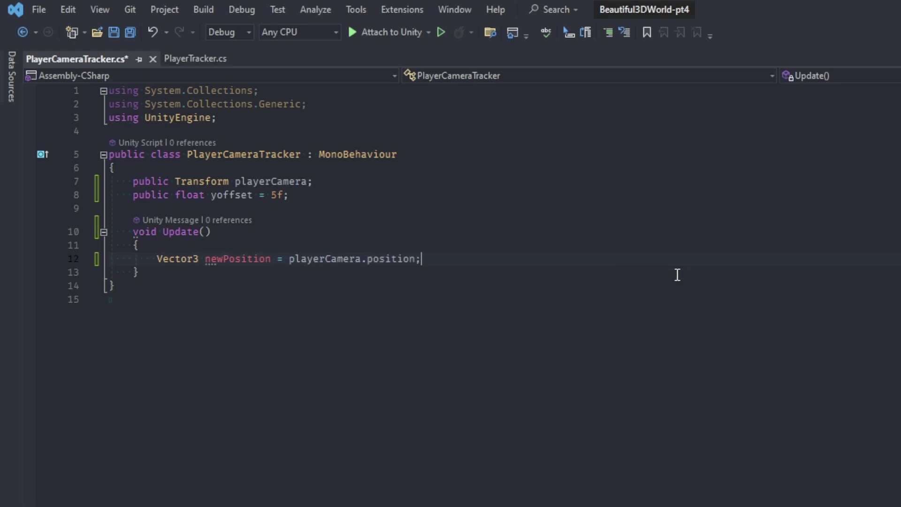
{"action": "key", "text": "Return"}
{"action": "type", "text": "newP"}
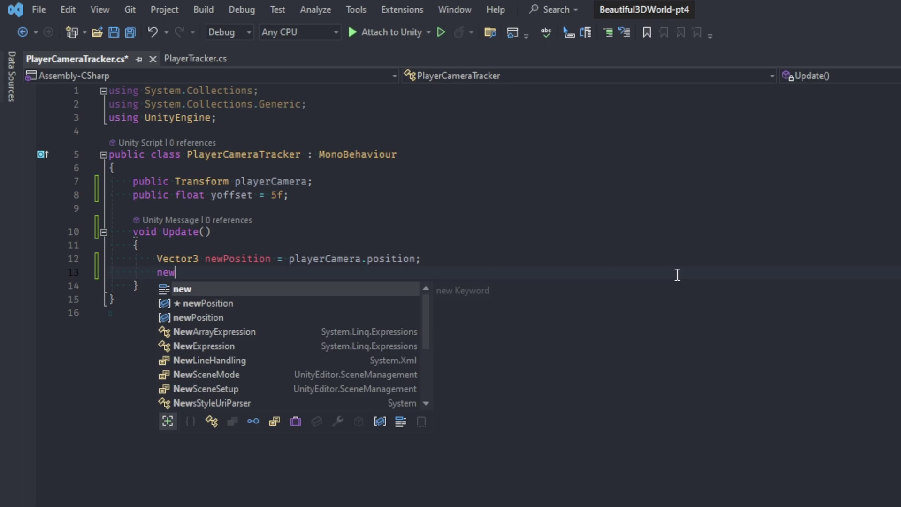
{"action": "key", "text": "Tab"}
{"action": "key", "text": "Tab"}
{"action": "key", "text": "Return"}
{"action": "key", "text": "Return"}
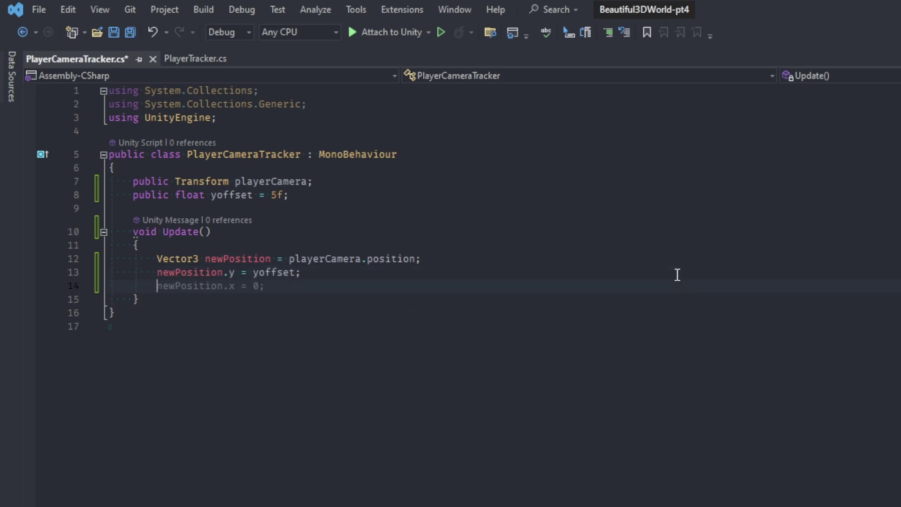
Step: End Update with this.transform.position = newPosition; and save the script
{"action": "type", "text": "this.tran"}
{"action": "key", "text": "Tab"}
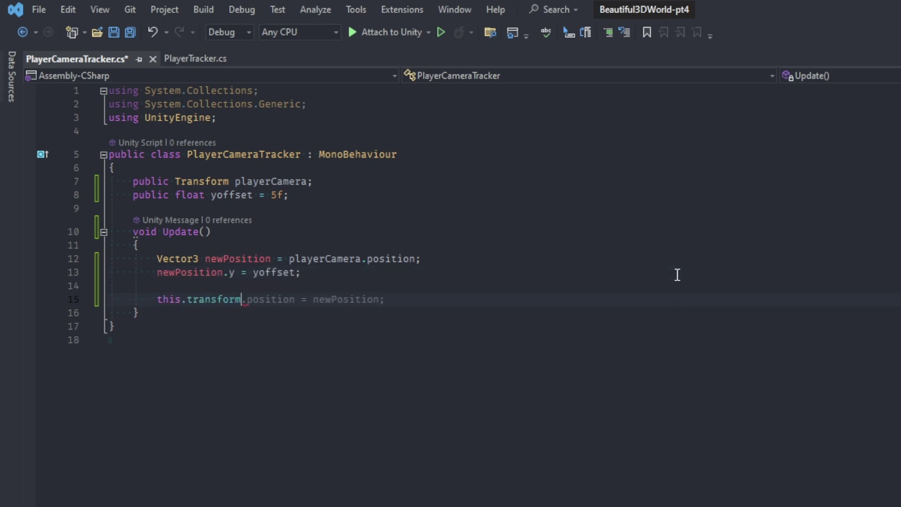
{"action": "key", "text": "Tab"}
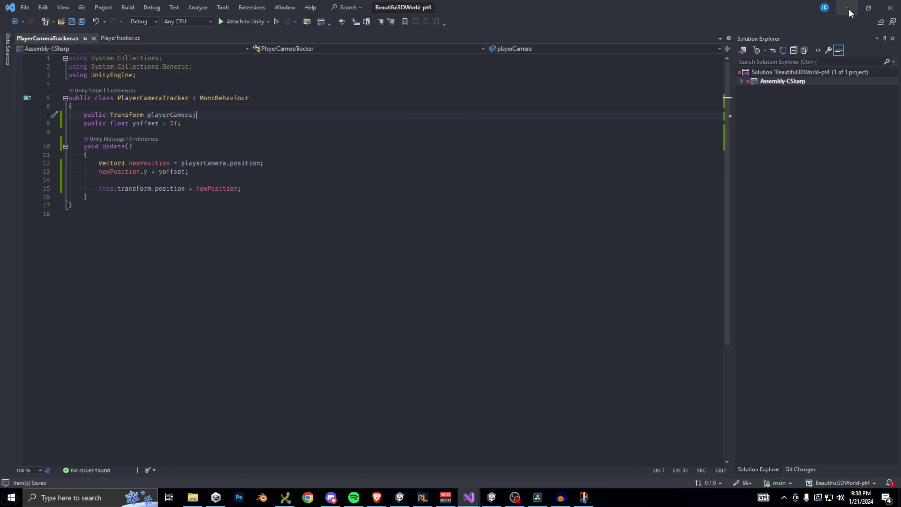
Step: Return to Unity and attach the PlayerCameraTracker script to both Rain01 and Snow01
{"action": "left_click", "coordinate": [849, 8]}
{"action": "left_click", "coordinate": [451, 125]}
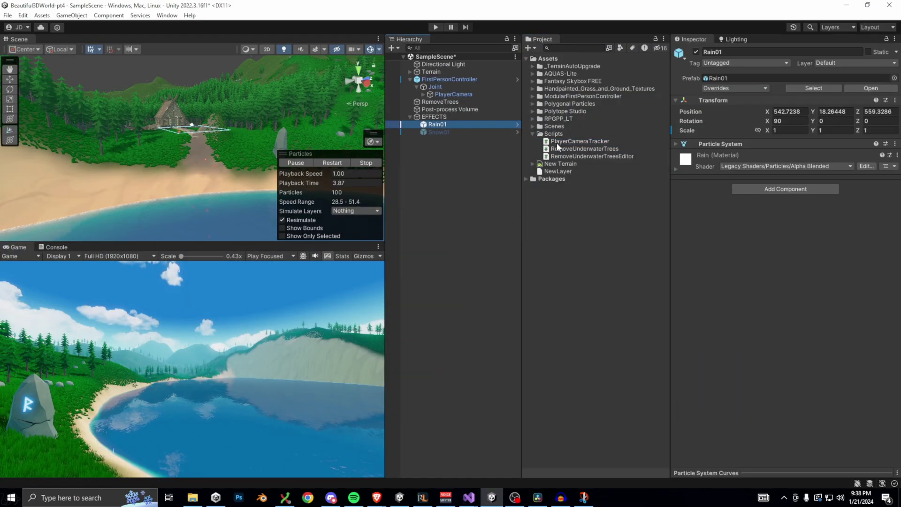
{"action": "left_click_drag", "start_coordinate": [571, 142], "coordinate": [437, 125]}
{"action": "left_click", "coordinate": [453, 132]}
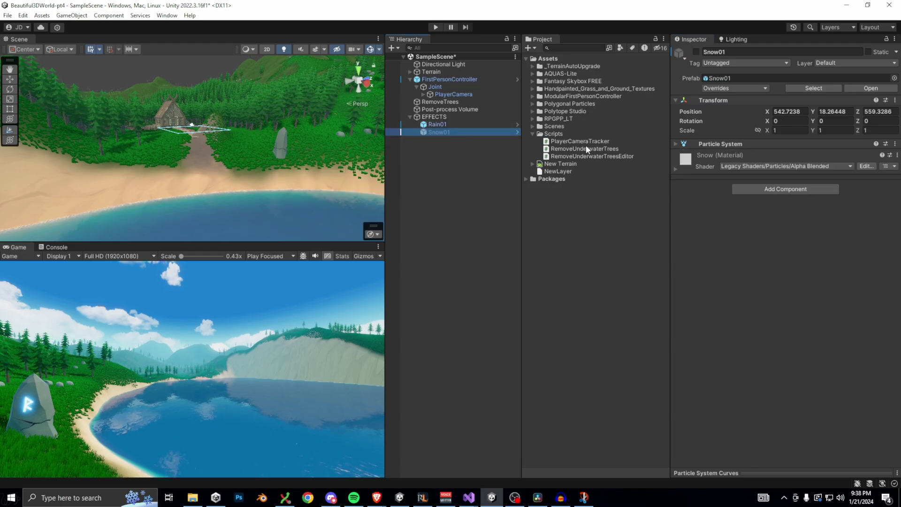
{"action": "left_click_drag", "start_coordinate": [582, 142], "coordinate": [705, 201]}
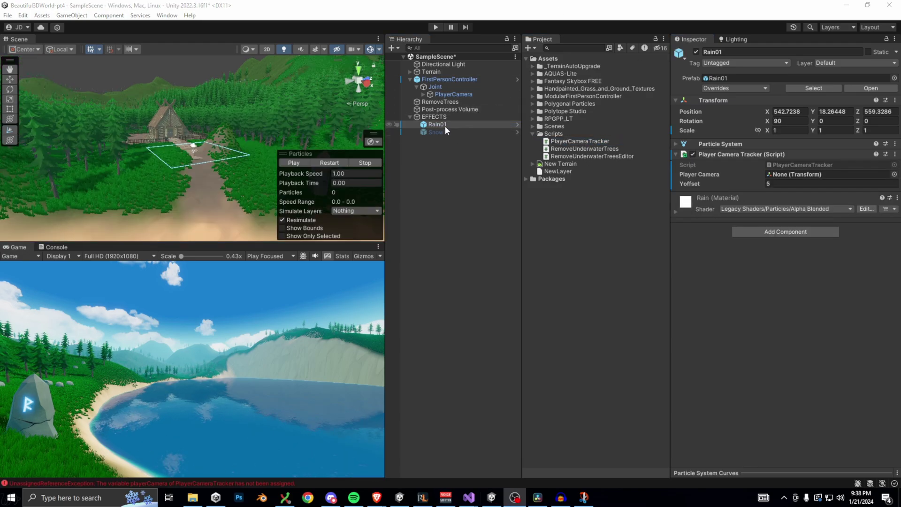
Step: Assign PlayerCamera as the Player Camera of the tracker script on Rain01 and Snow01
{"action": "left_click_drag", "start_coordinate": [449, 96], "coordinate": [787, 181]}
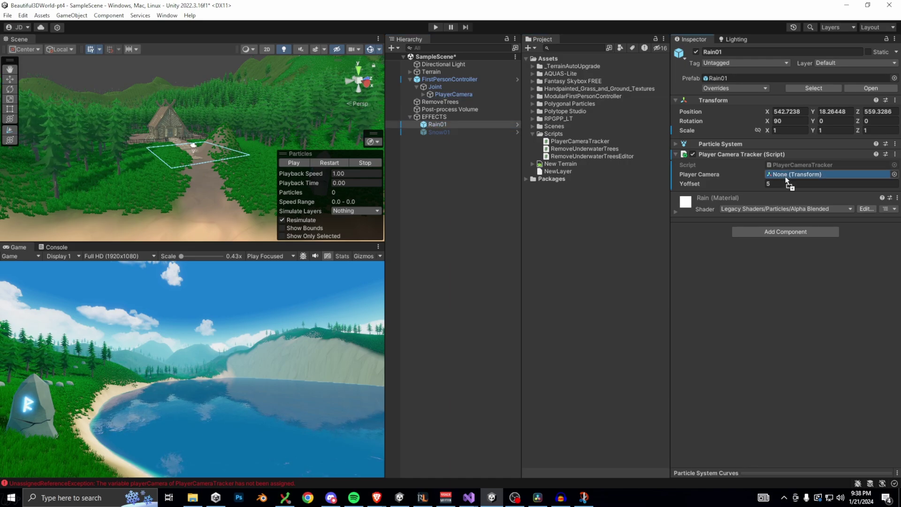
{"action": "left_click", "coordinate": [445, 132]}
{"action": "left_click_drag", "start_coordinate": [453, 94], "coordinate": [784, 171]}
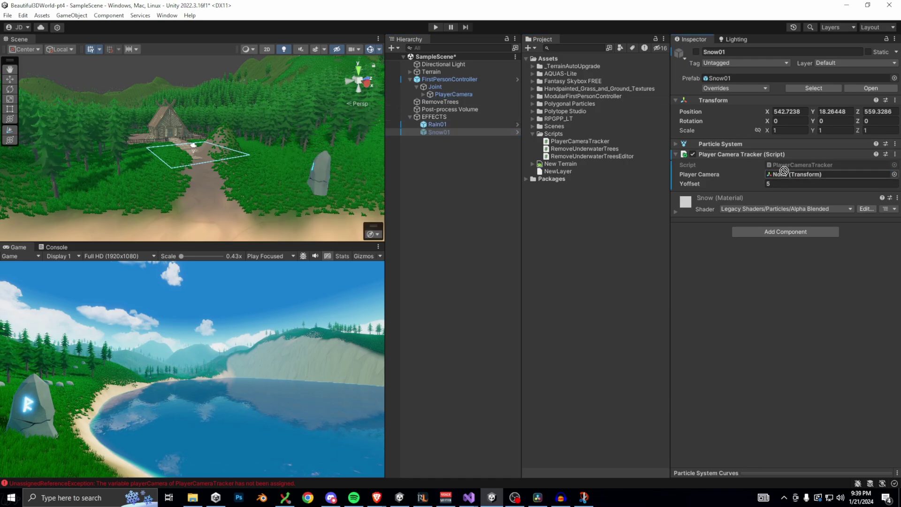
Step: Play the scene, locate the Rain01 emitter in the scene view and try a Yoffset of 31.84 before stopping playback
{"action": "left_click", "coordinate": [435, 27]}
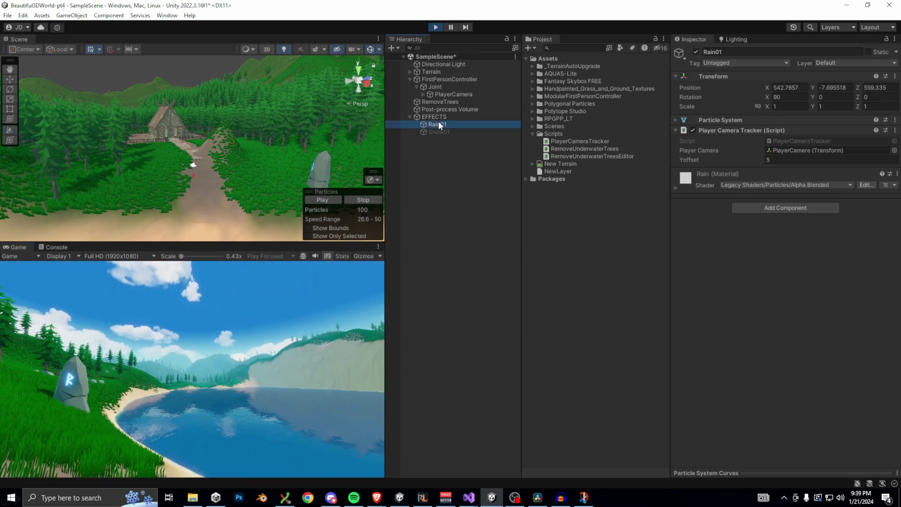
{"action": "double_click", "coordinate": [438, 123]}
{"action": "middle_click_drag", "start_coordinate": [272, 111], "coordinate": [273, 204]}
{"action": "scroll", "coordinate": [266, 176], "scroll_direction": "down", "scroll_amount": 4}
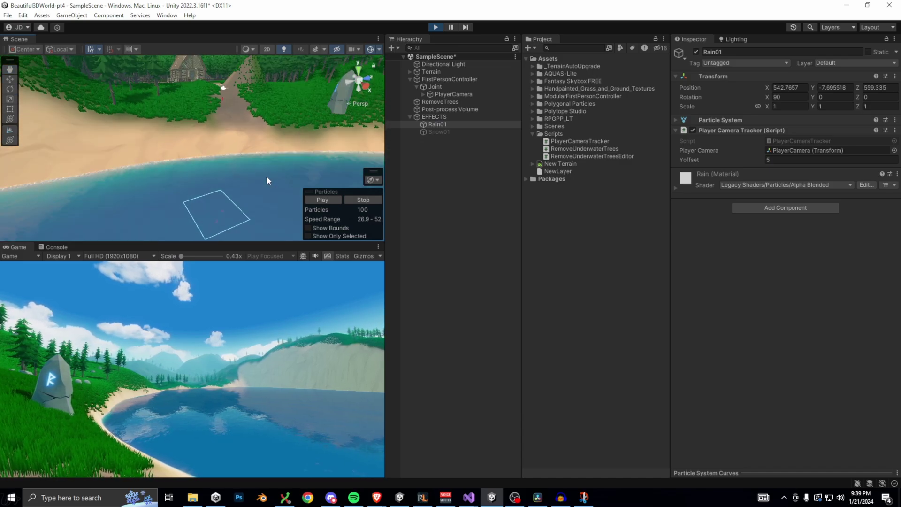
{"action": "scroll", "coordinate": [274, 167], "scroll_direction": "up", "scroll_amount": 3}
{"action": "middle_click_drag", "start_coordinate": [269, 132], "coordinate": [244, 146]}
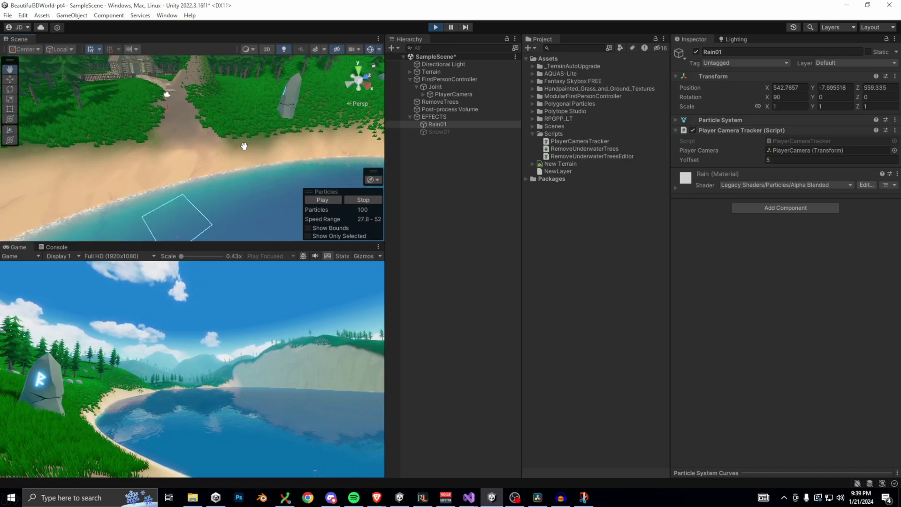
{"action": "left_click_drag", "start_coordinate": [763, 159], "coordinate": [65, 163]}
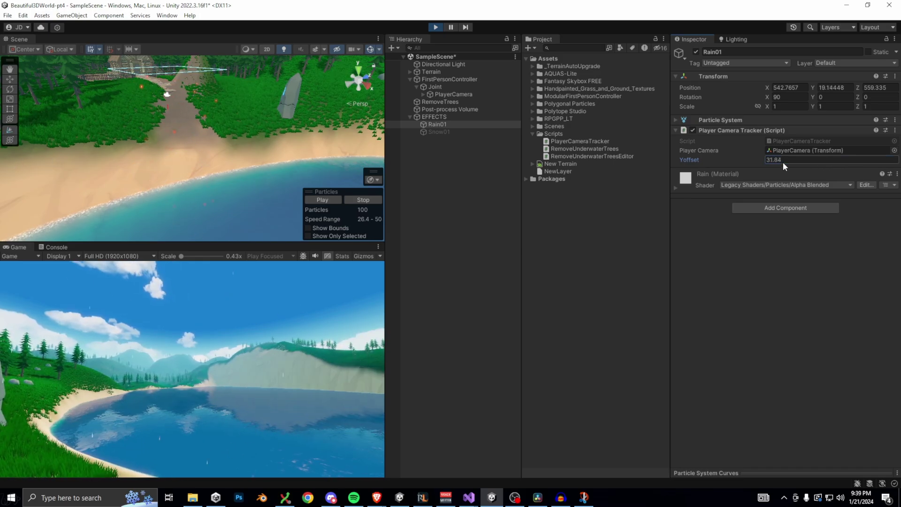
{"action": "left_click", "coordinate": [434, 28]}
Step: Set the Yoffset of Rain01's Player Camera Tracker to 32
{"action": "left_click", "coordinate": [452, 124]}
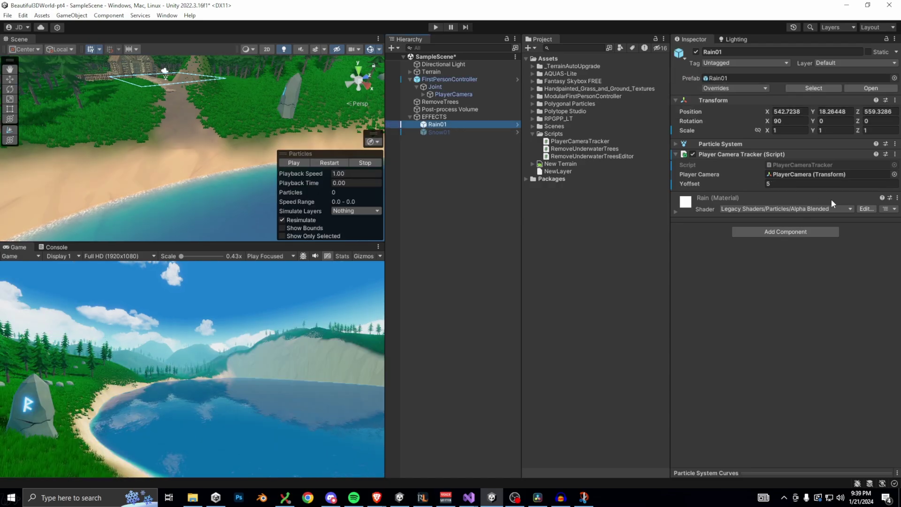
{"action": "left_click", "coordinate": [810, 184]}
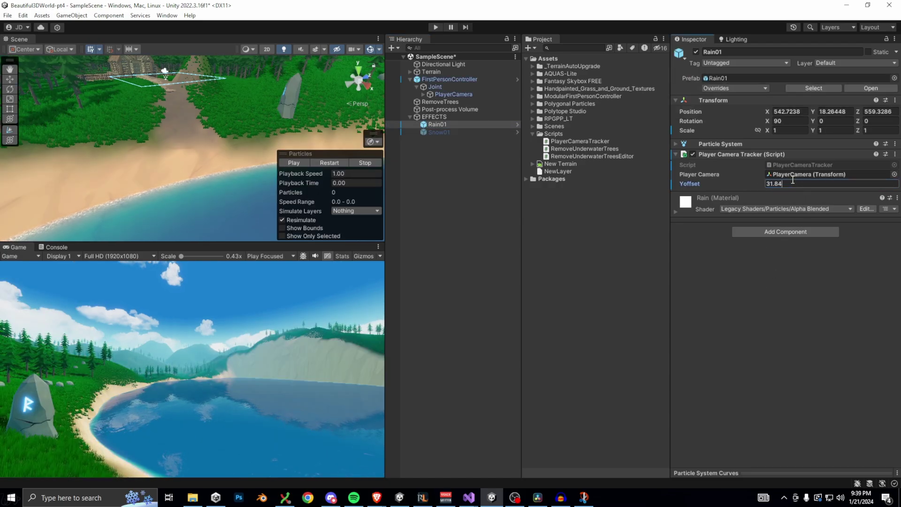
{"action": "left_click", "coordinate": [440, 123]}
Step: Play the scene and walk around the shore and path to examine whether the Rain01 emitter follows the player
{"action": "left_click", "coordinate": [437, 28]}
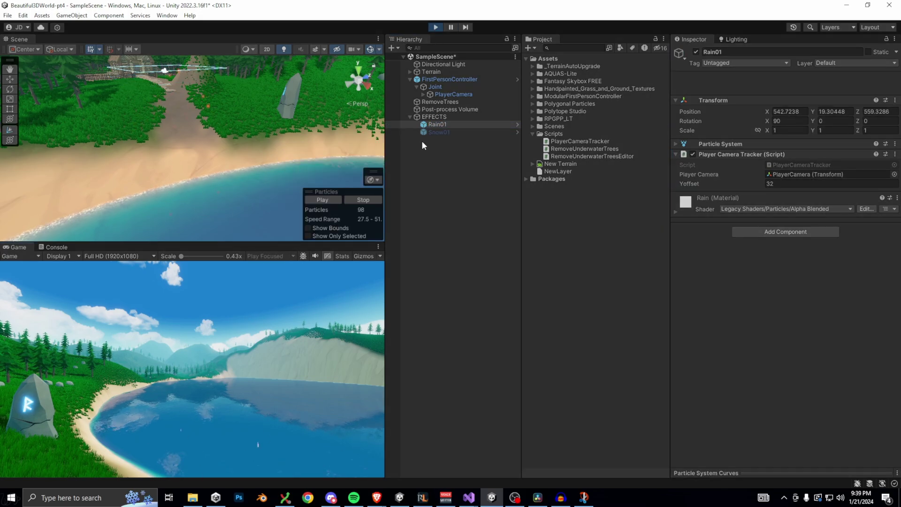
{"action": "left_click", "coordinate": [301, 311]}
{"action": "key", "text": "w"}
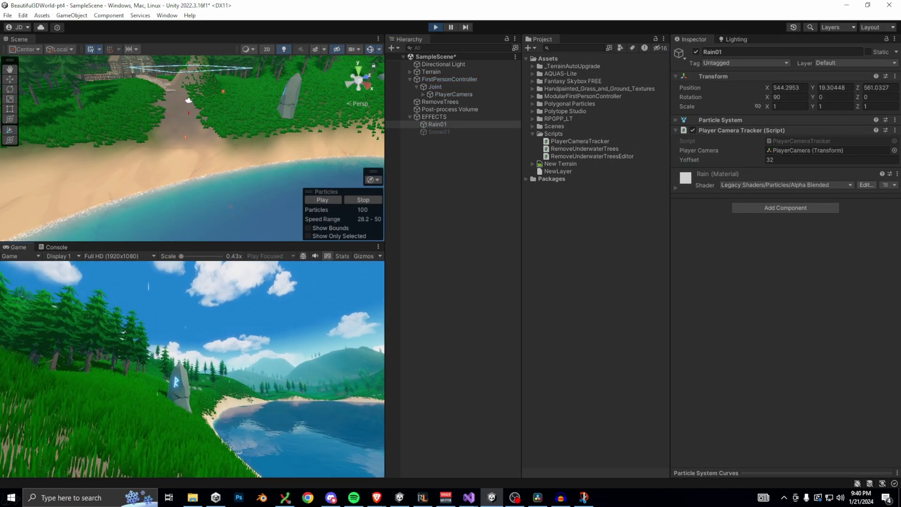
{"action": "key", "text": "alt+Tab"}
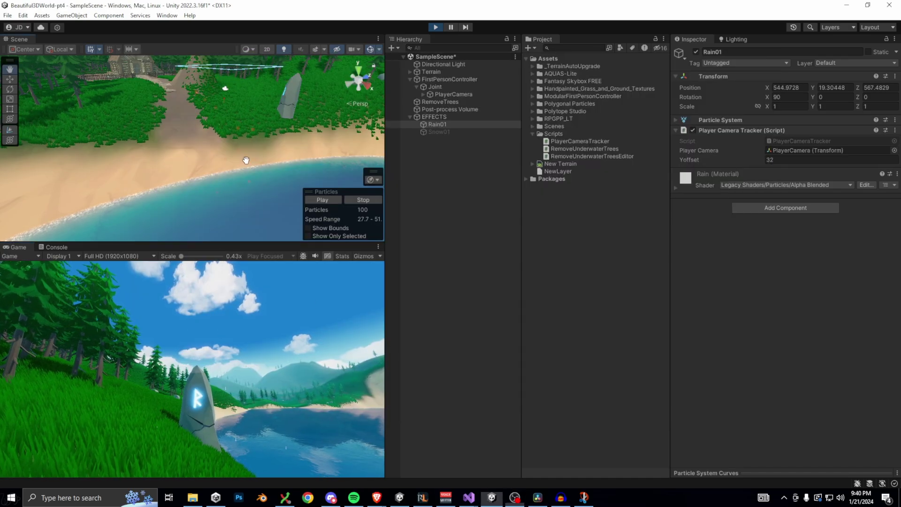
{"action": "left_click_drag", "start_coordinate": [247, 132], "coordinate": [236, 215]}
{"action": "right_click_drag", "start_coordinate": [236, 215], "coordinate": [216, 187]}
{"action": "left_click", "coordinate": [216, 328]}
{"action": "key", "text": "w"}
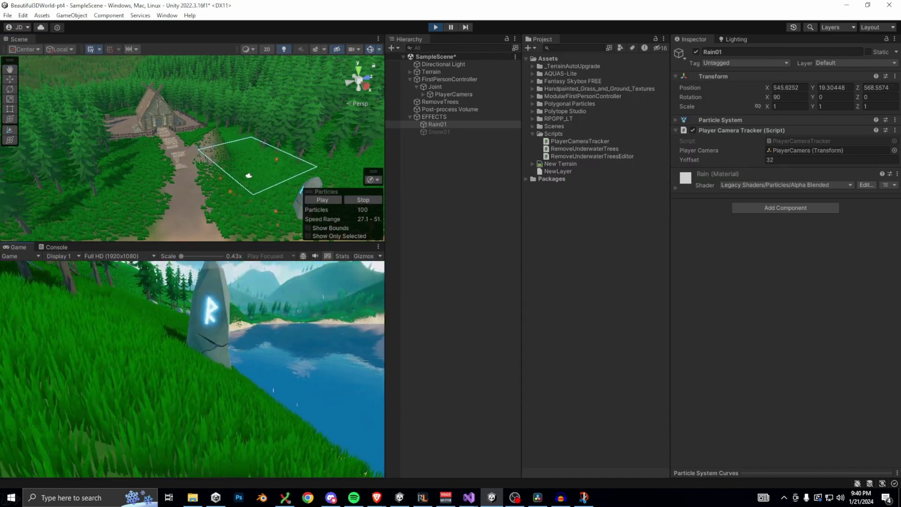
{"action": "key", "text": "w"}
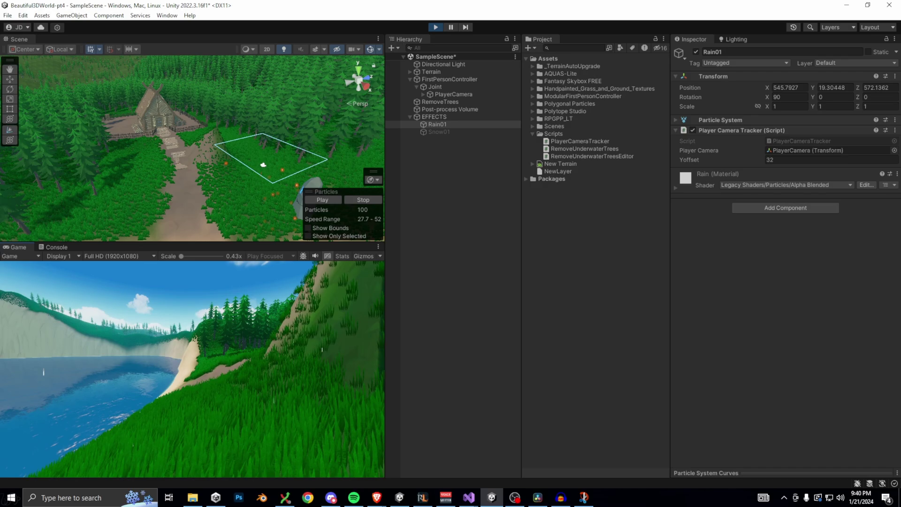
{"action": "key", "text": "w"}
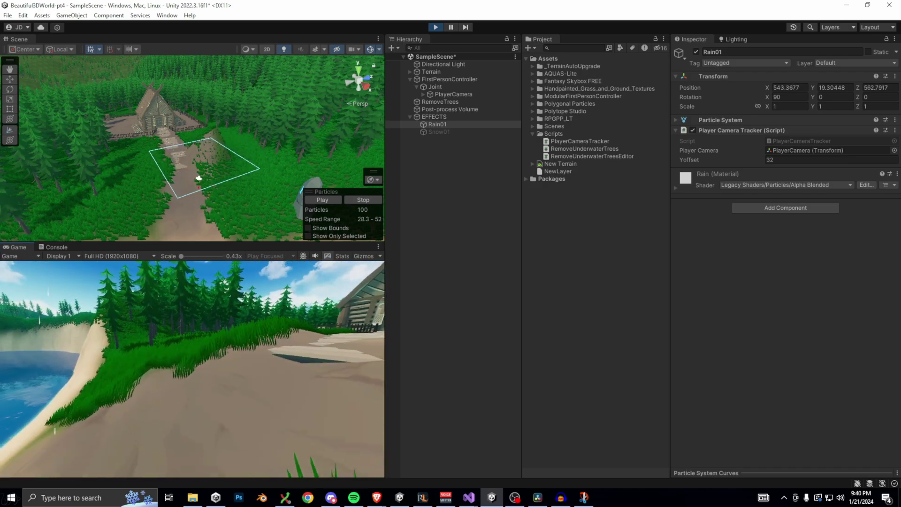
Step: Walk the player through the grass beside the lake to examine the rain around the camera, and release the game view
{"action": "key", "text": "w"}
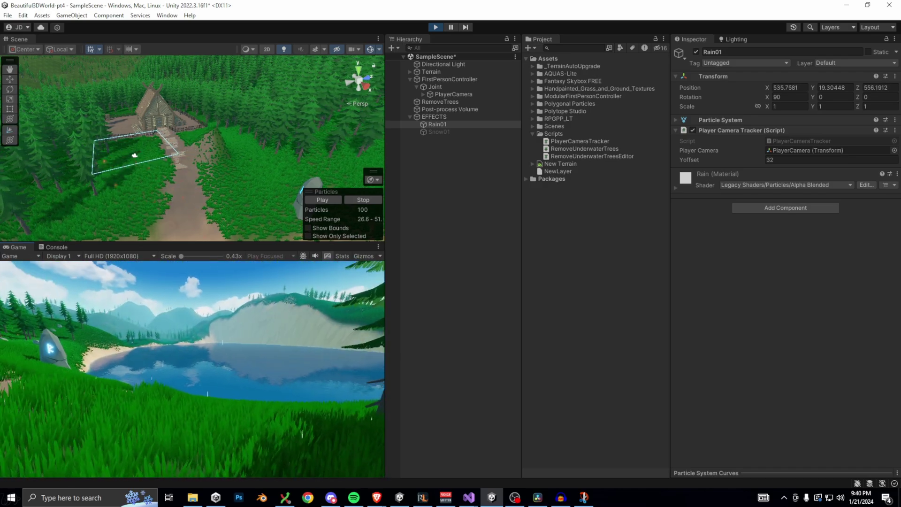
{"action": "key", "text": "w"}
{"action": "key", "text": "Escape"}
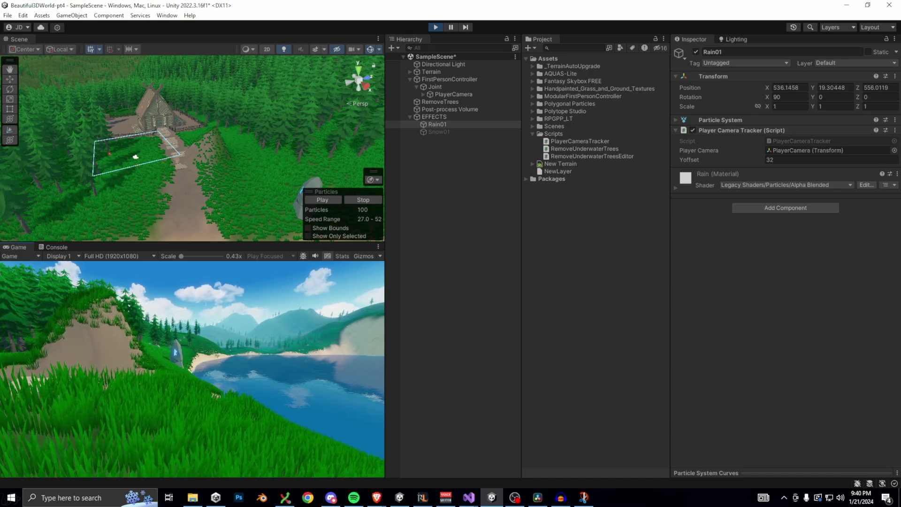
Step: Swap Rain01 for Snow01 during playback, walk around to examine the snow following the player, and stop playback
{"action": "left_click", "coordinate": [441, 124]}
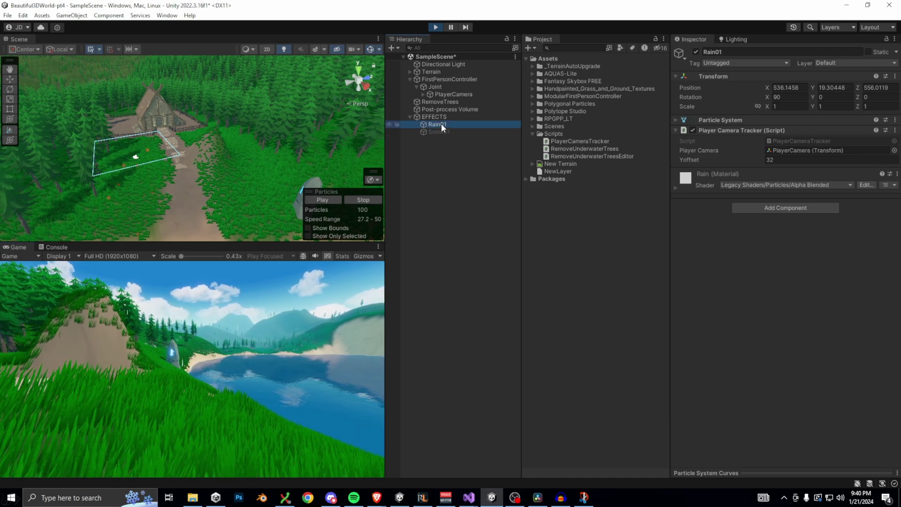
{"action": "left_click", "coordinate": [696, 52]}
{"action": "left_click", "coordinate": [439, 131]}
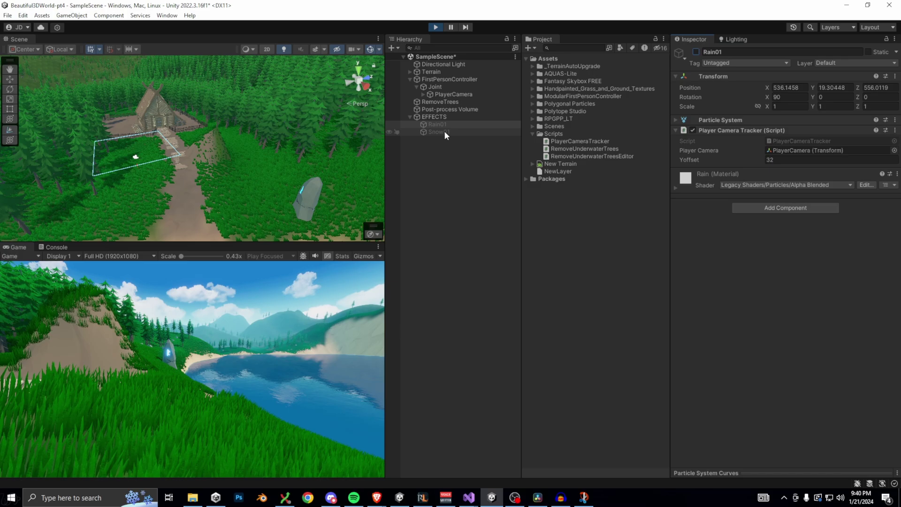
{"action": "left_click", "coordinate": [697, 51]}
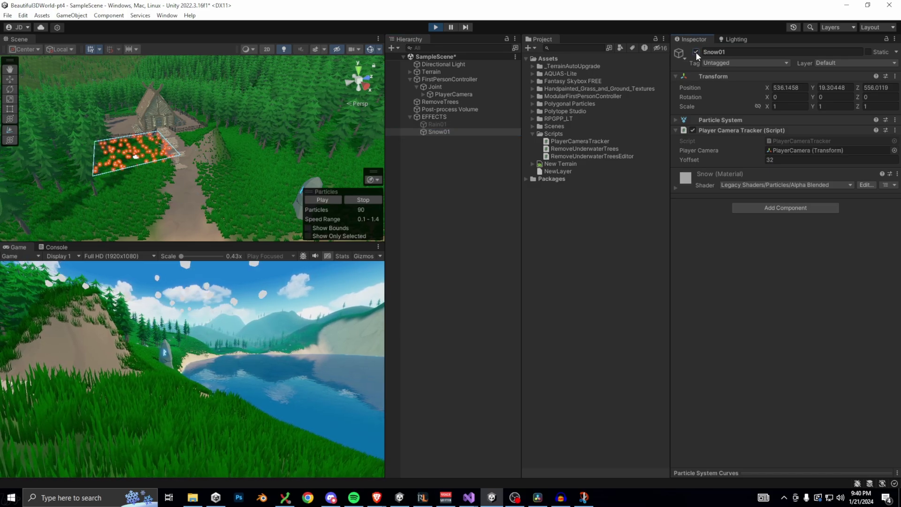
{"action": "left_click", "coordinate": [341, 303]}
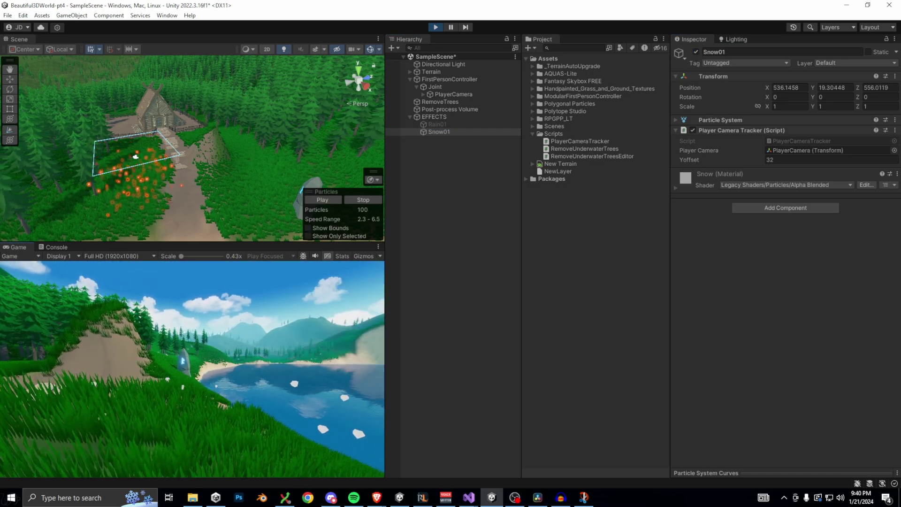
{"action": "key", "text": "w"}
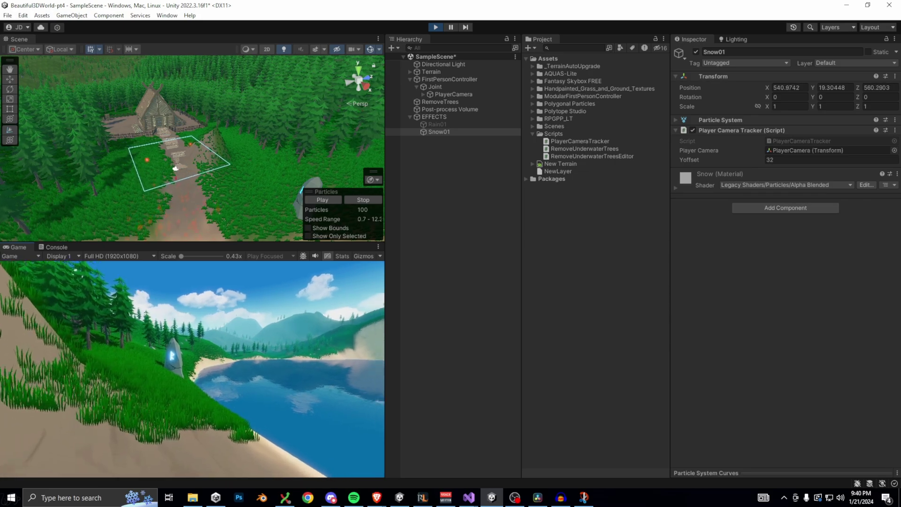
{"action": "key", "text": "ctrl+p"}
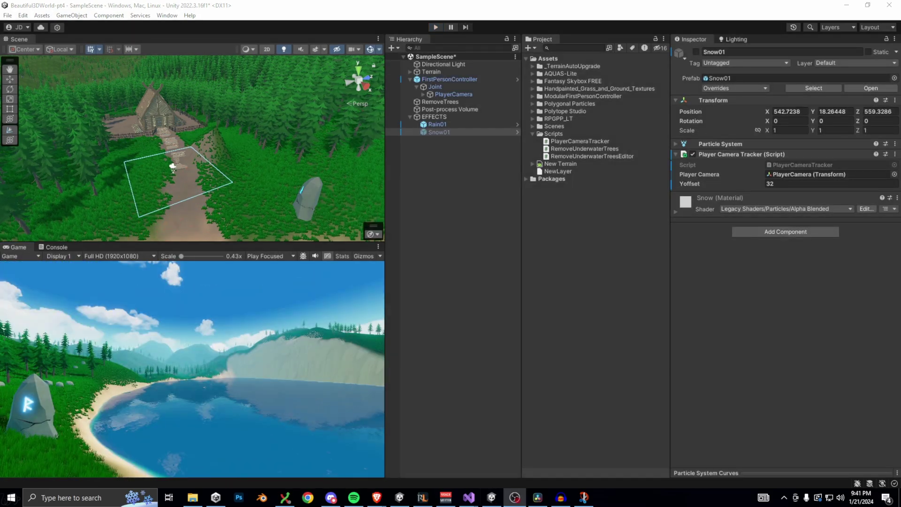
Step: Examine the Shape settings of the Particle System on the Rain01 prefab in Polygonal Particles' Water folder
{"action": "left_click", "coordinate": [464, 125]}
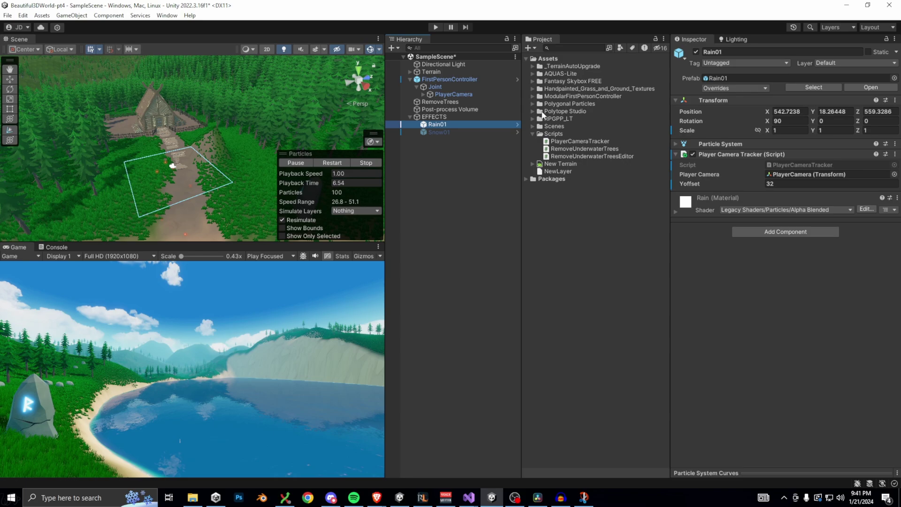
{"action": "left_click", "coordinate": [533, 104]}
{"action": "left_click", "coordinate": [580, 186]}
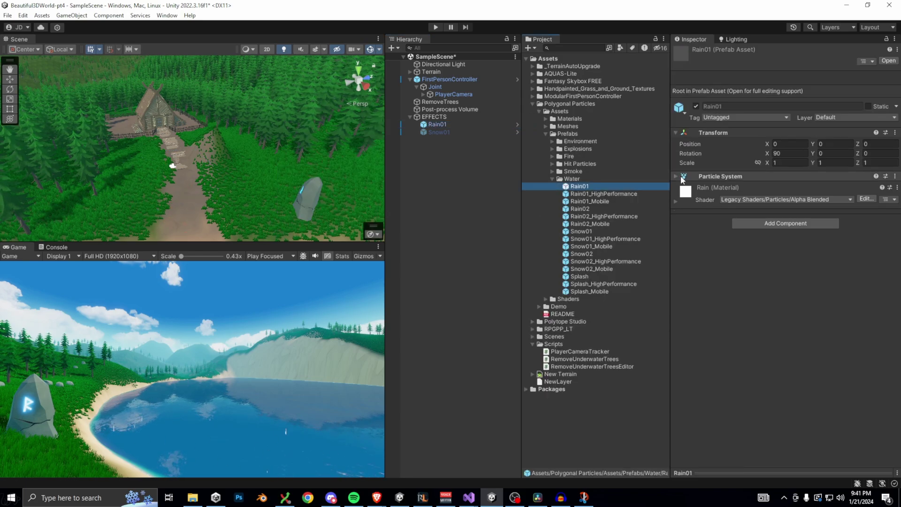
{"action": "left_click", "coordinate": [705, 176]}
{"action": "scroll", "coordinate": [706, 297], "scroll_direction": "down", "scroll_amount": 3}
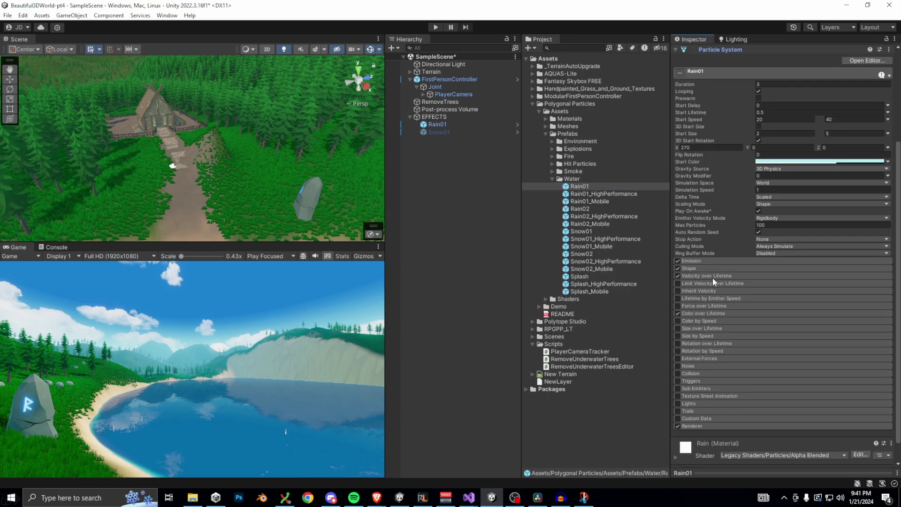
{"action": "left_click", "coordinate": [699, 268]}
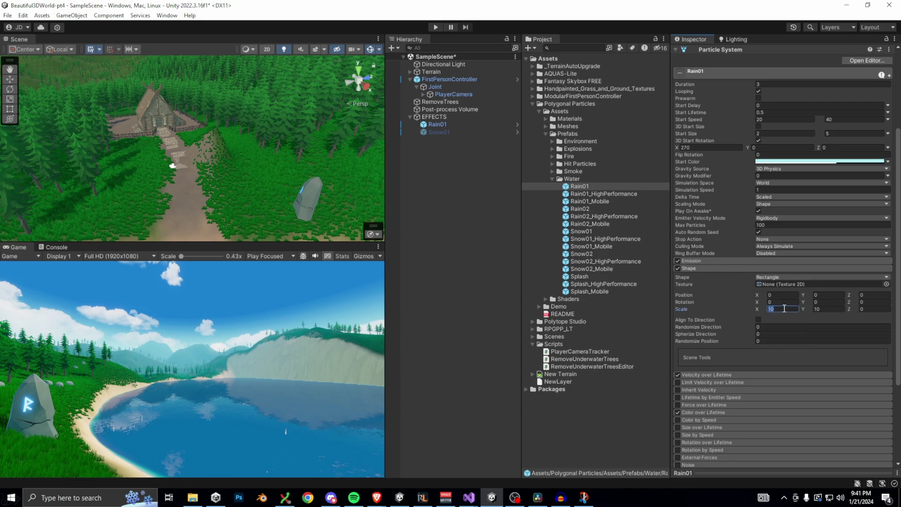
Step: Set the particle Shape scale of the scene's Rain01 object to 20 in X and 20 in Y
{"action": "left_click", "coordinate": [437, 124]}
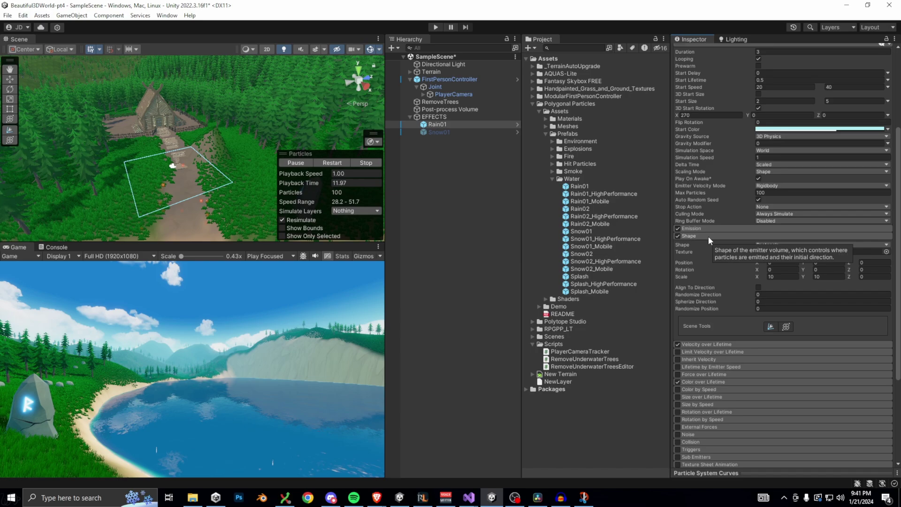
{"action": "left_click", "coordinate": [787, 277]}
{"action": "type", "text": "20"}
{"action": "key", "text": "Tab"}
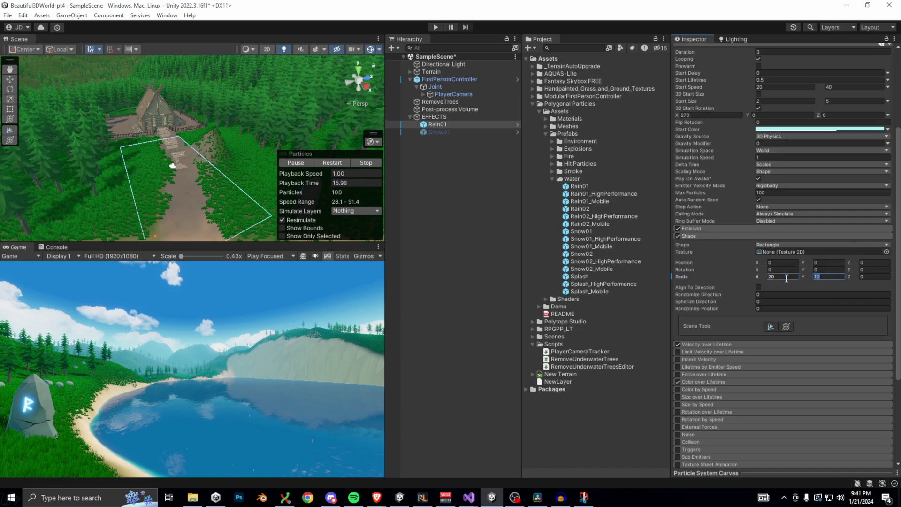
{"action": "type", "text": "20"}
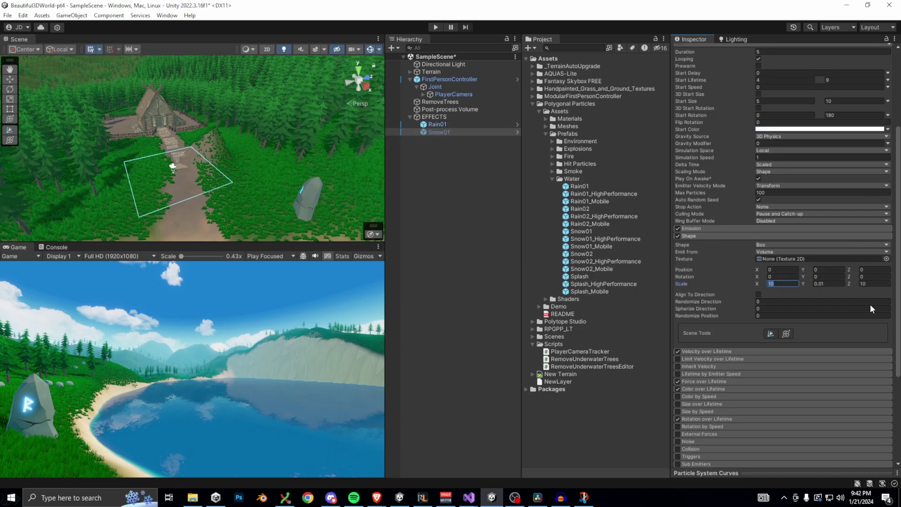
Step: Set the particle Shape scale of the scene's Snow01 object to 20 in X and 20 in Z
{"action": "type", "text": "20"}
{"action": "key", "text": "Tab"}
{"action": "key", "text": "Tab"}
{"action": "type", "text": "20"}
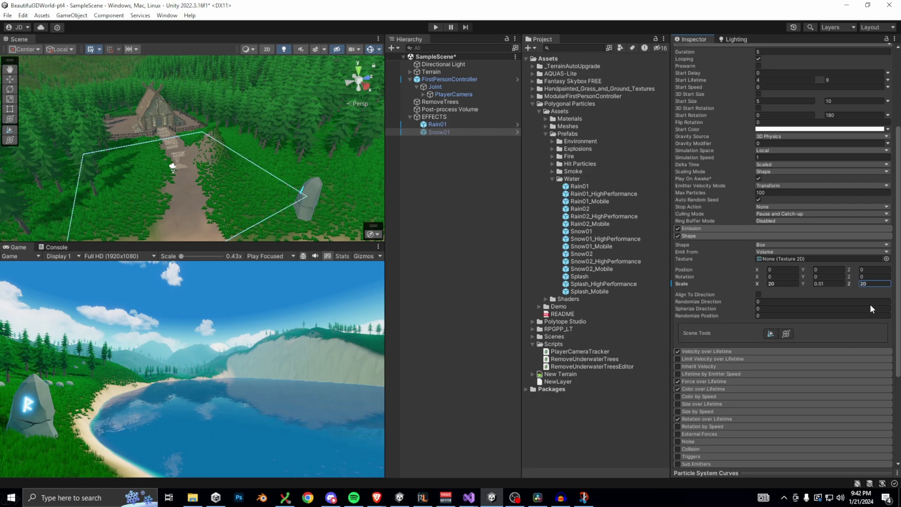
Step: Enable Snow01, disable Rain01 and play the scene to test the widened snowfall
{"action": "scroll", "coordinate": [705, 63], "scroll_direction": "up", "scroll_amount": 5}
{"action": "left_click", "coordinate": [696, 52]}
{"action": "left_click", "coordinate": [486, 125]}
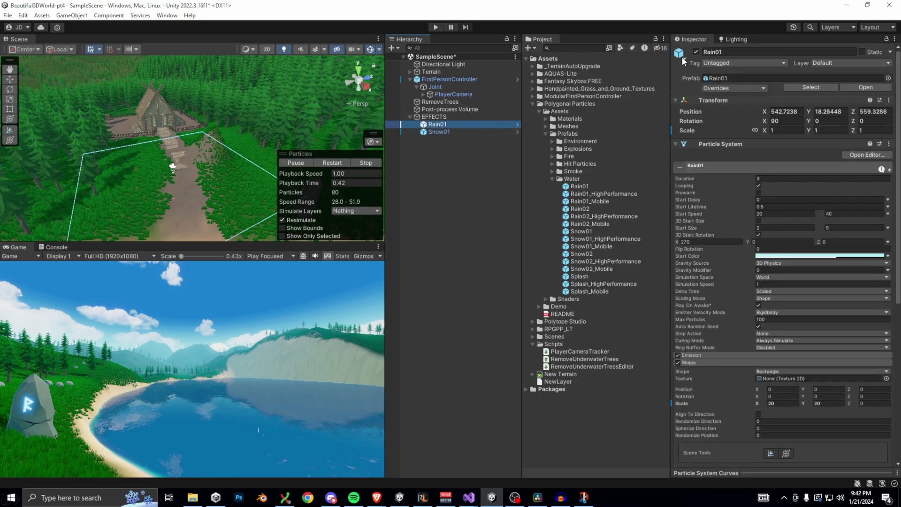
{"action": "left_click", "coordinate": [697, 51]}
{"action": "left_click", "coordinate": [436, 26]}
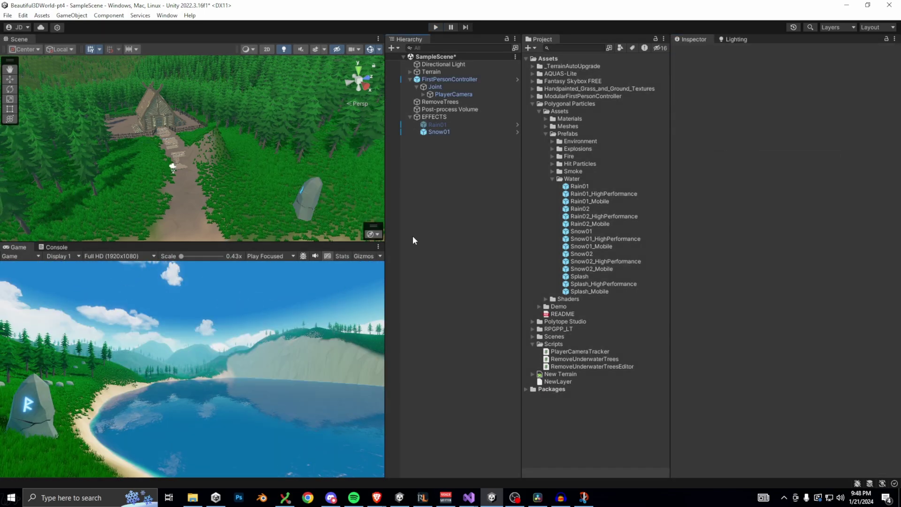
Step: Deactivate Snow01 and activate Rain01 under EFFECTS
{"action": "left_click", "coordinate": [455, 132]}
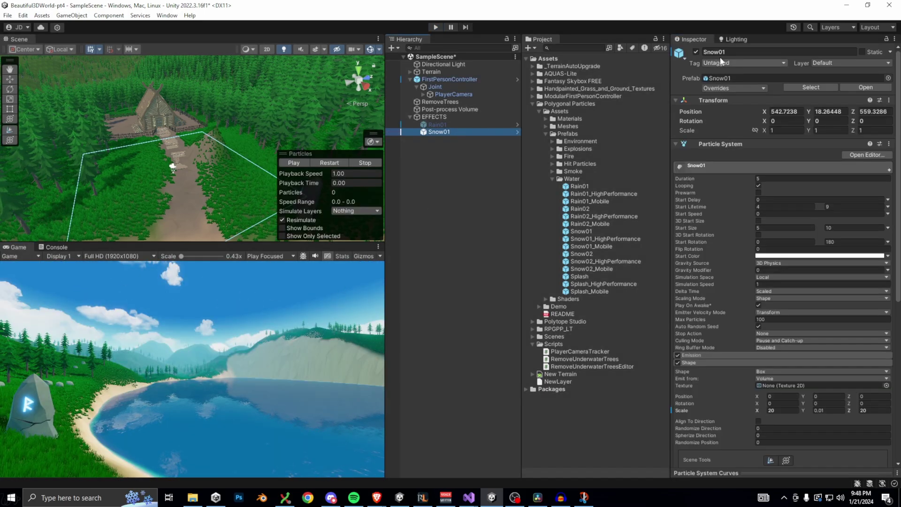
{"action": "left_click", "coordinate": [697, 52]}
{"action": "left_click", "coordinate": [485, 125]}
{"action": "left_click", "coordinate": [696, 52]}
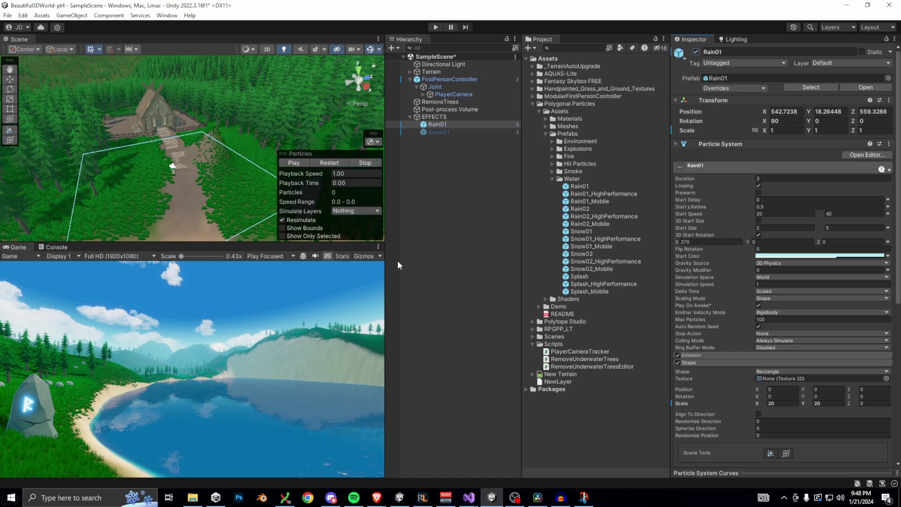
Step: Set the skybox material in the environment lighting settings to FS002_Rainy
{"action": "left_click", "coordinate": [737, 39]}
{"action": "left_click", "coordinate": [889, 78]}
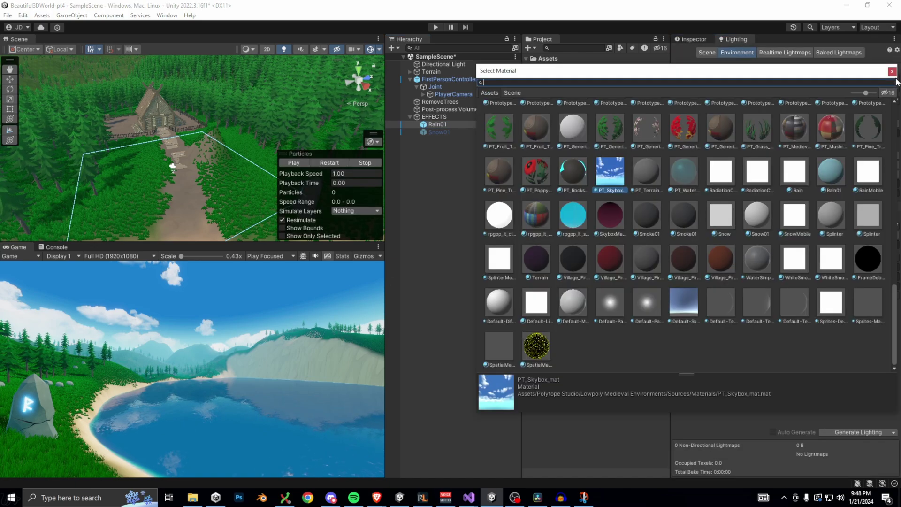
{"action": "double_click", "coordinate": [500, 258]}
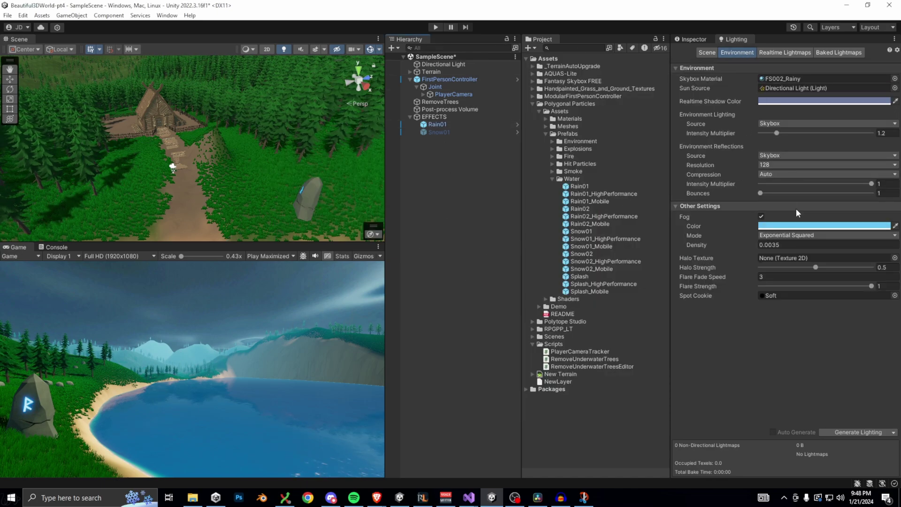
Step: Set the fog color to dark blue 457593 by sampling the distant mountains in the game view
{"action": "left_click", "coordinate": [787, 227]}
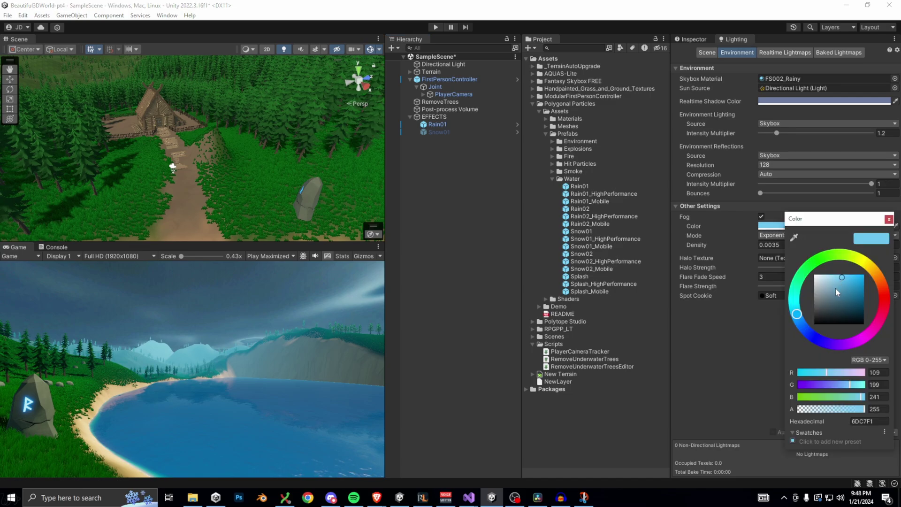
{"action": "left_click_drag", "start_coordinate": [836, 287], "coordinate": [831, 292]}
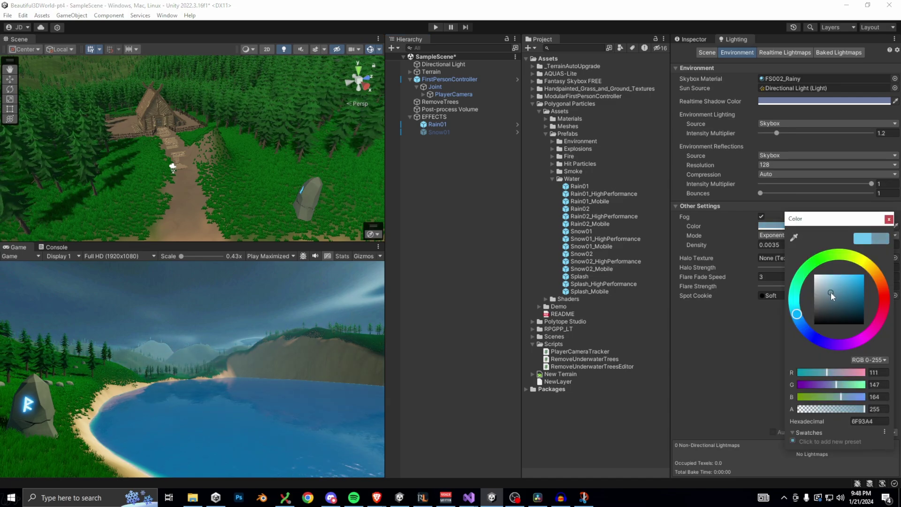
{"action": "left_click", "coordinate": [794, 237]}
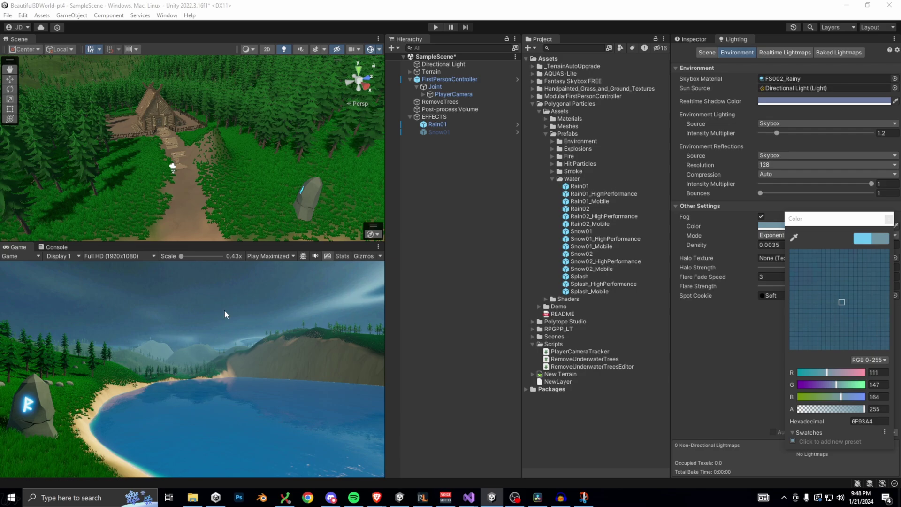
{"action": "left_click", "coordinate": [174, 347]}
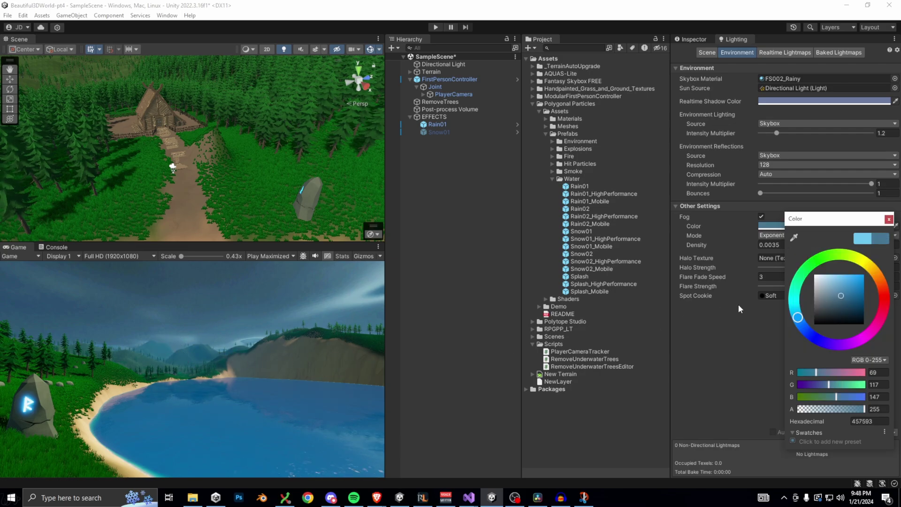
{"action": "left_click", "coordinate": [889, 219]}
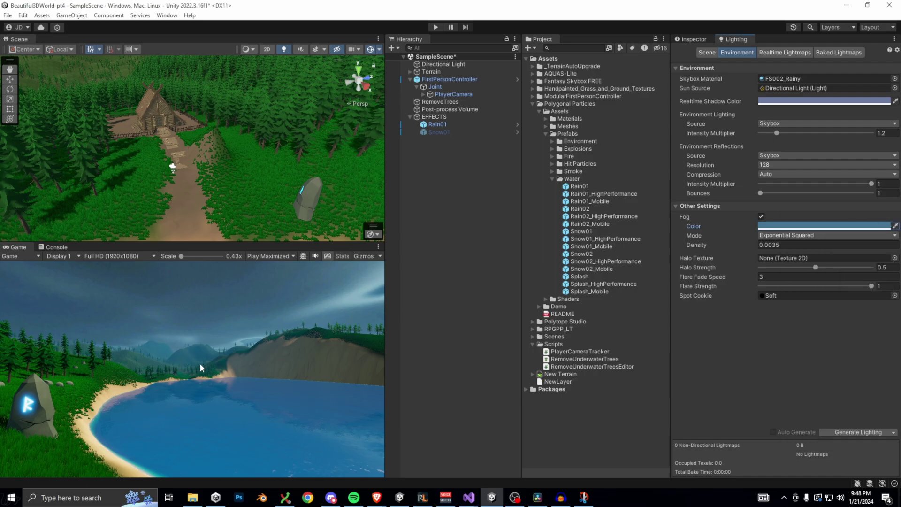